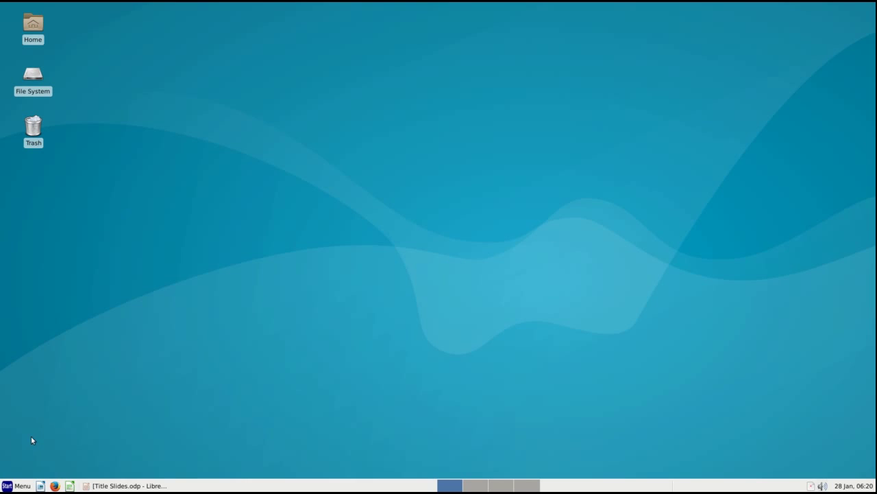
# - Launch the Manage Classes application and open its page for assigning students to a class
pyautogui.click(22, 486)
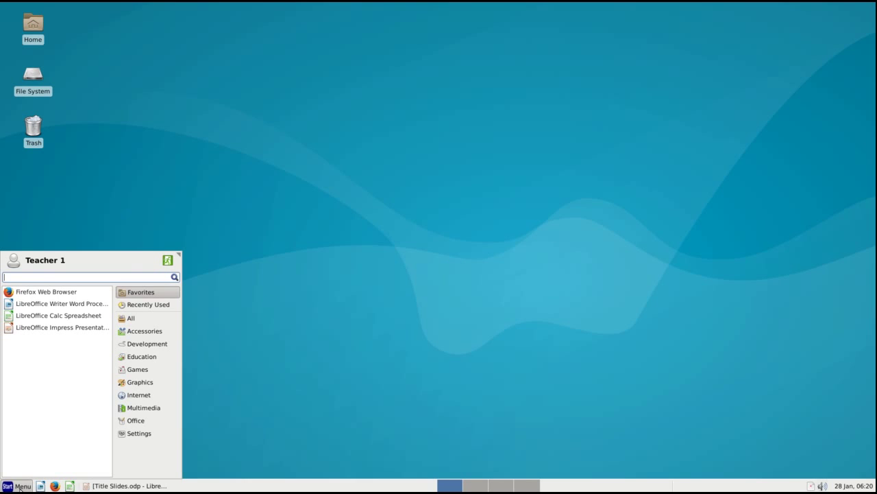
pyautogui.click(136, 421)
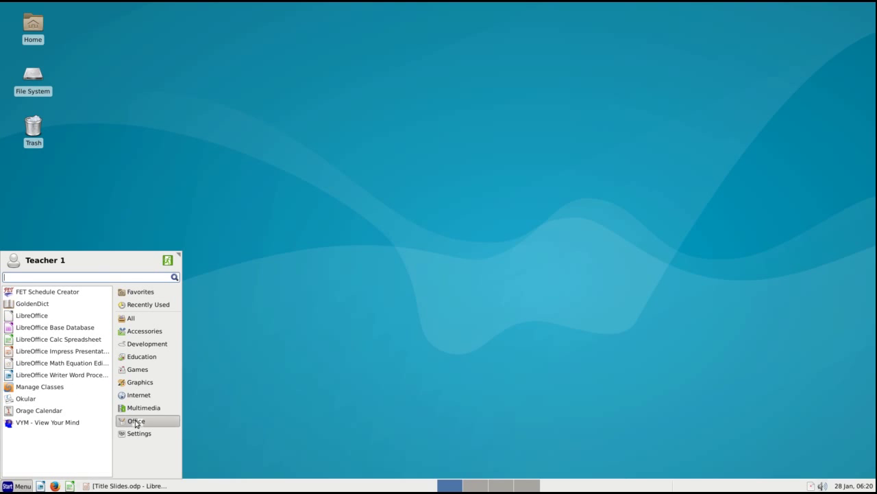
pyautogui.click(66, 388)
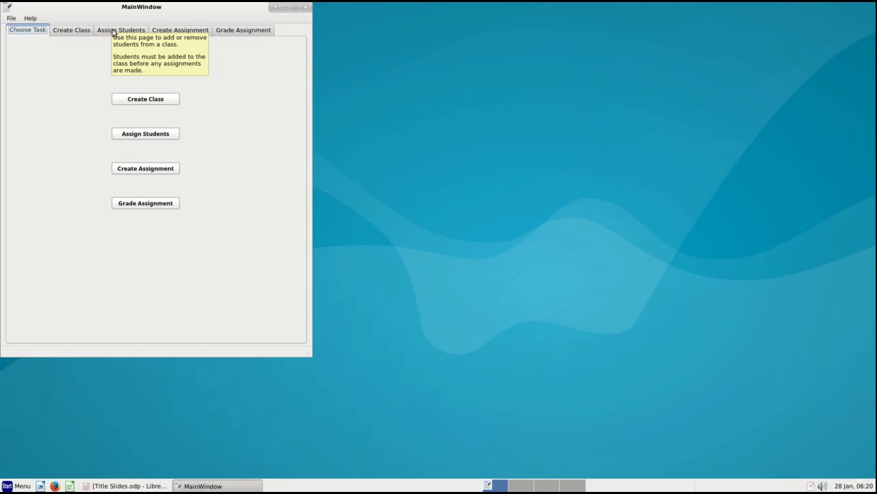
pyautogui.click(158, 134)
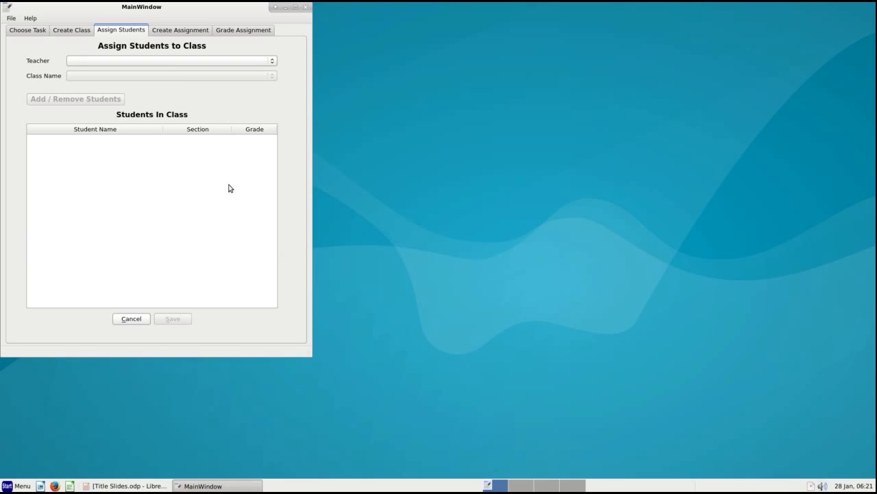
# - Choose Teacher 1 as the teacher and Math 7 Blue as the class to assign students to
pyautogui.click(272, 62)
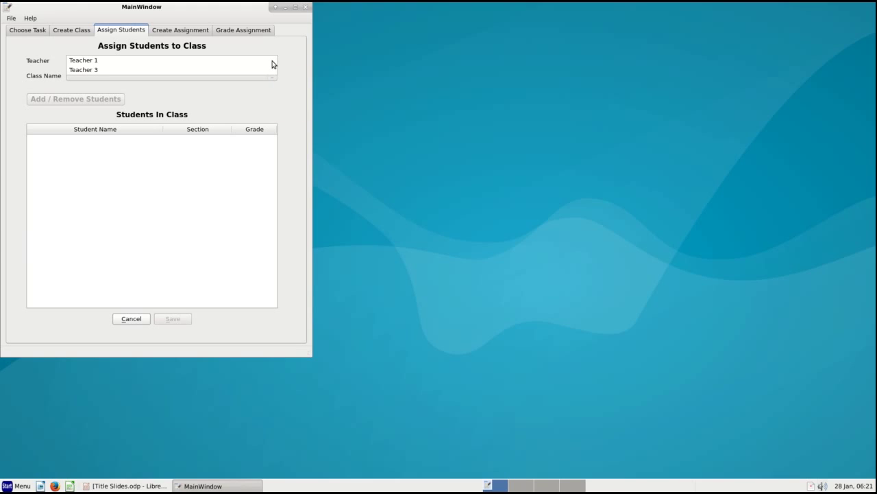
pyautogui.click(98, 61)
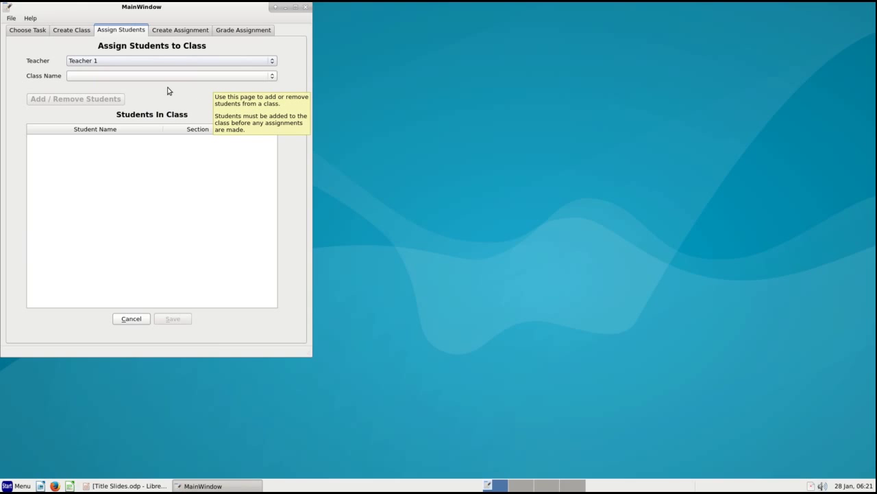
pyautogui.click(272, 79)
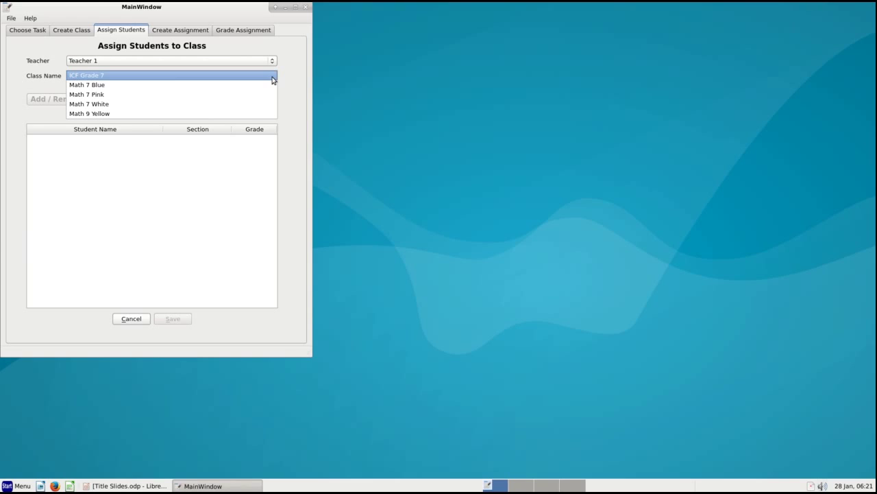
pyautogui.click(102, 89)
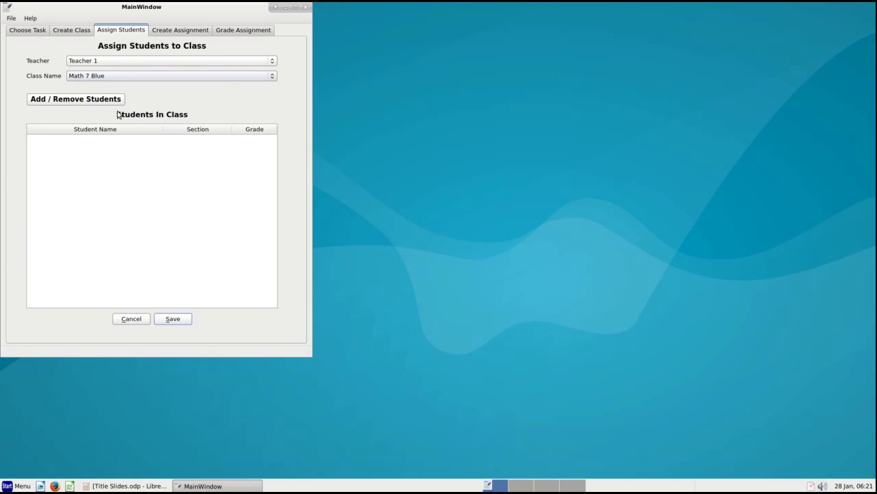
# - Open the student selection for Math 7 Blue and list the students of Grade 7, section Blue
pyautogui.moveTo(156, 105)
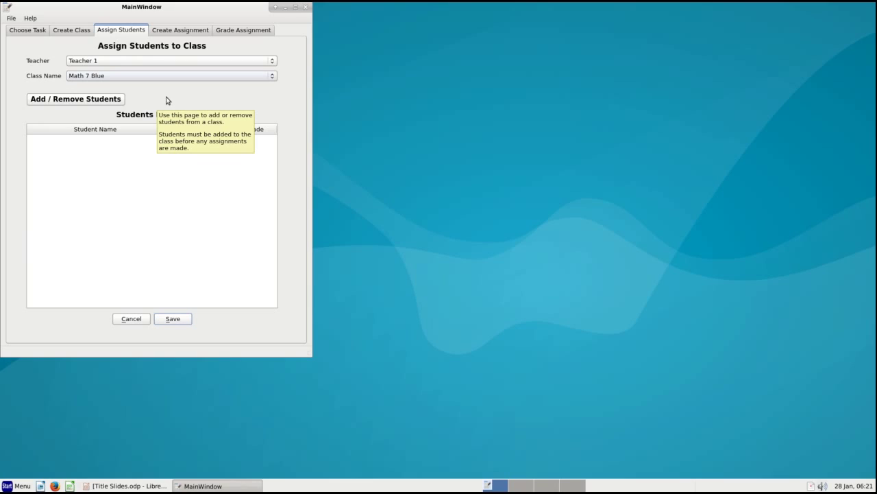
pyautogui.moveTo(71, 103)
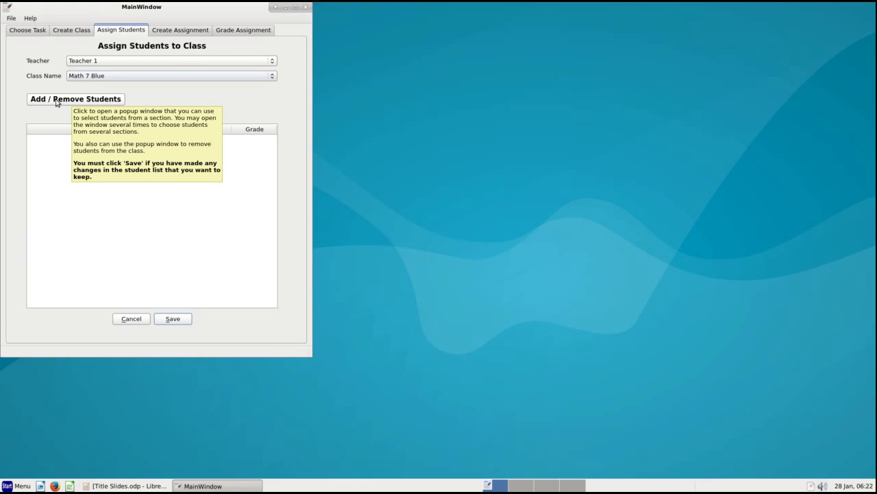
pyautogui.click(58, 103)
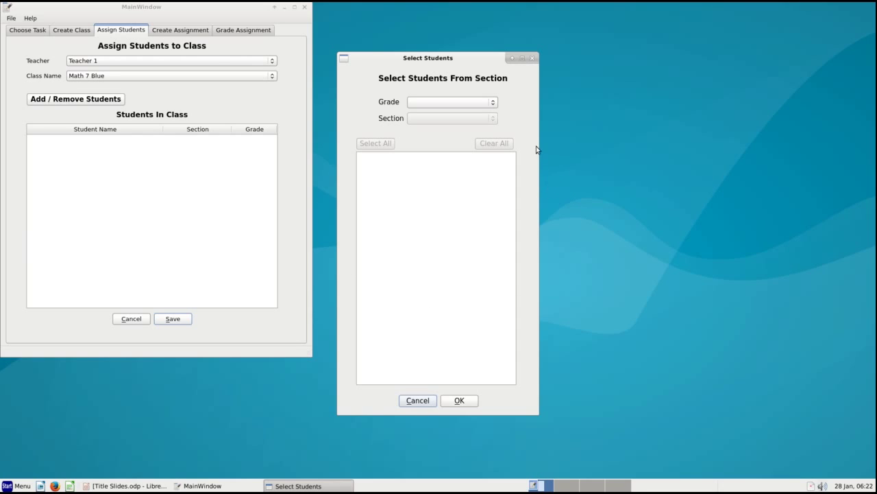
pyautogui.click(492, 102)
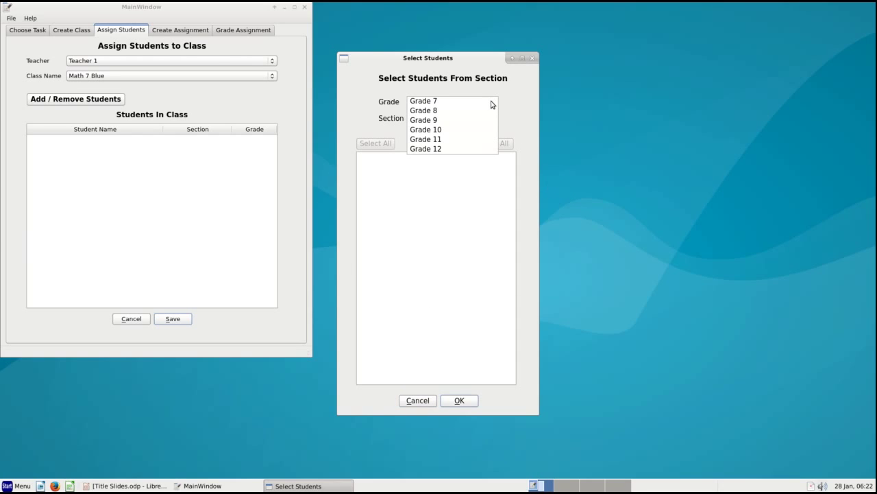
pyautogui.click(469, 104)
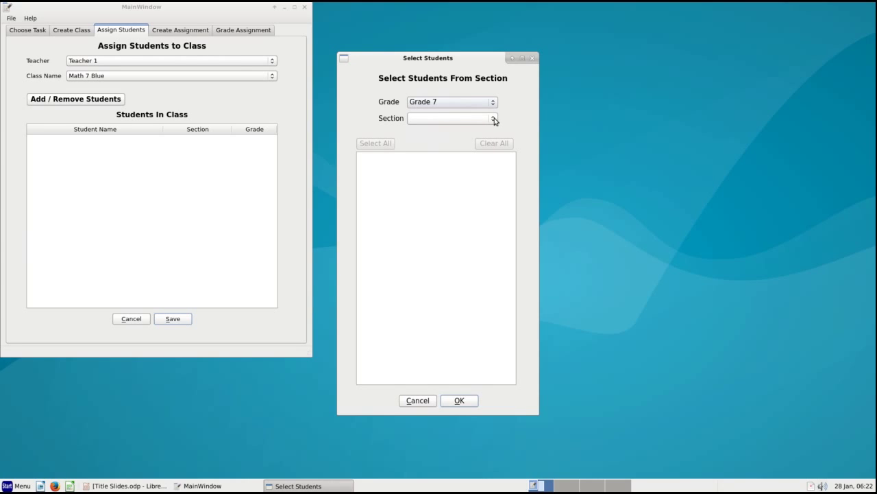
pyautogui.click(492, 118)
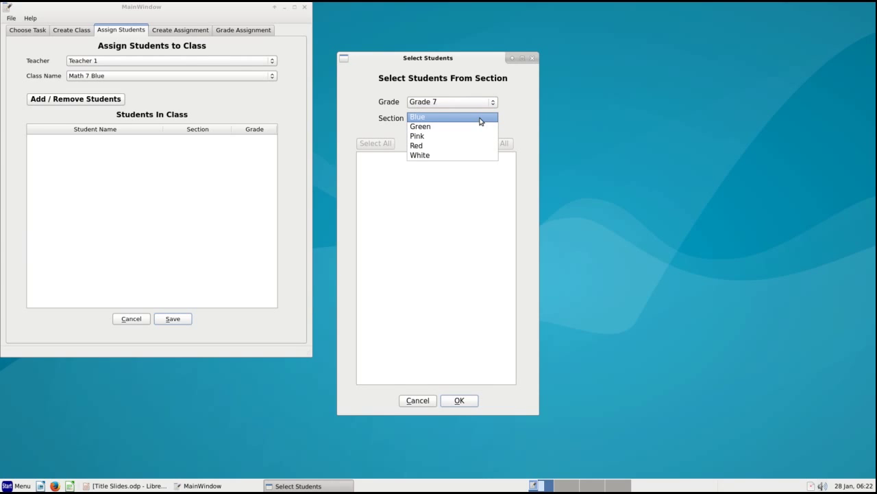
pyautogui.click(480, 118)
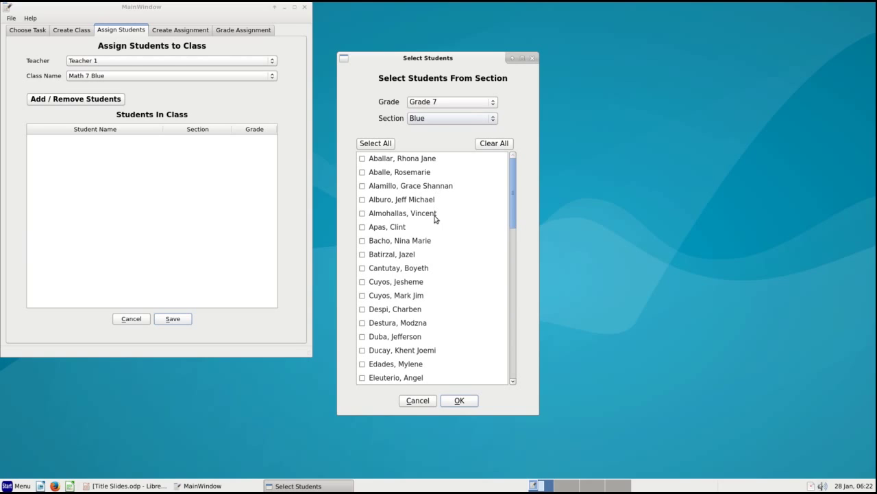
# - Add every listed Grade 7 Blue student to the Math 7 Blue class and save the class list
pyautogui.moveTo(443, 319)
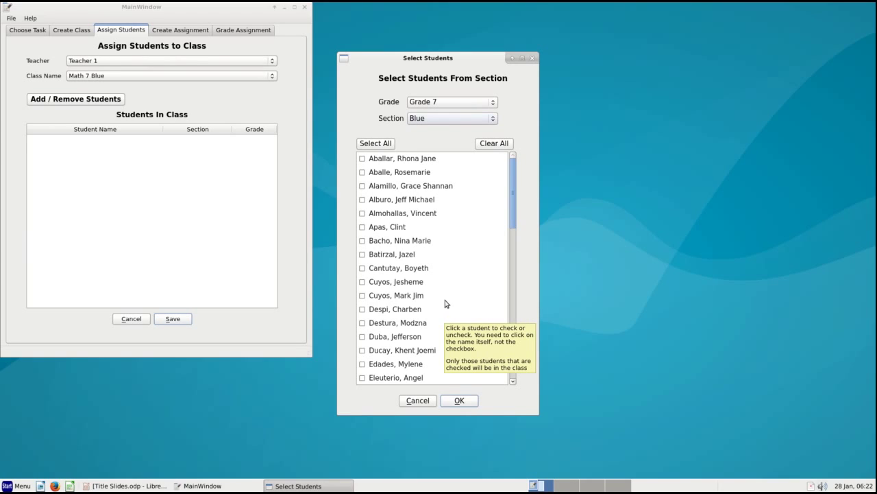
pyautogui.click(375, 145)
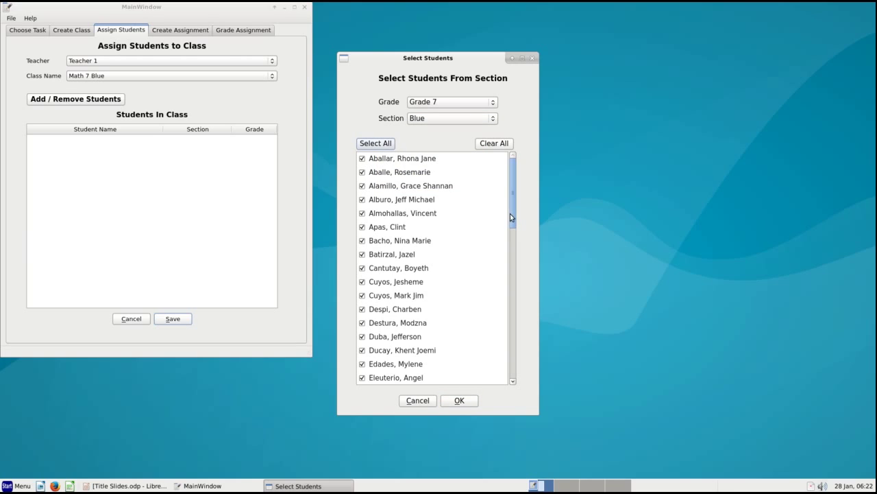
pyautogui.moveTo(511, 213)
pyautogui.mouseDown()
pyautogui.moveTo(519, 368)
pyautogui.moveTo(509, 205)
pyautogui.mouseUp()
pyautogui.click(459, 401)
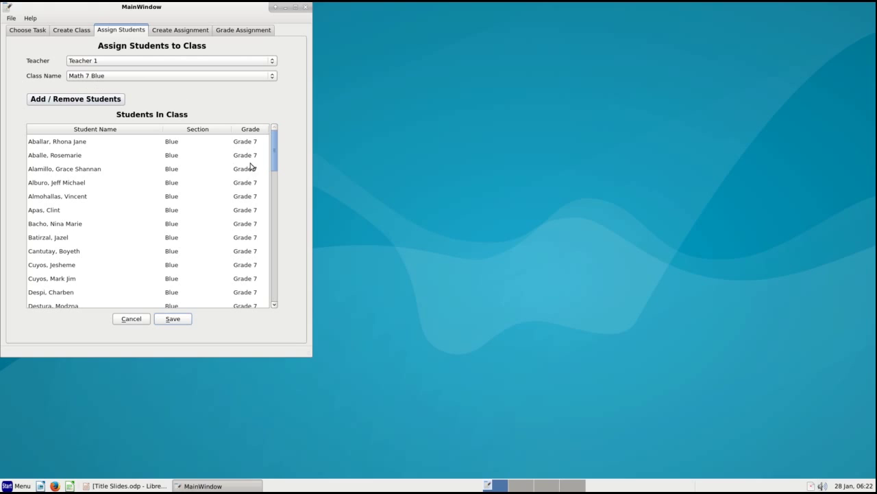
pyautogui.moveTo(275, 165)
pyautogui.mouseDown()
pyautogui.moveTo(276, 303)
pyautogui.moveTo(272, 153)
pyautogui.mouseUp()
pyautogui.moveTo(286, 163)
pyautogui.click(173, 320)
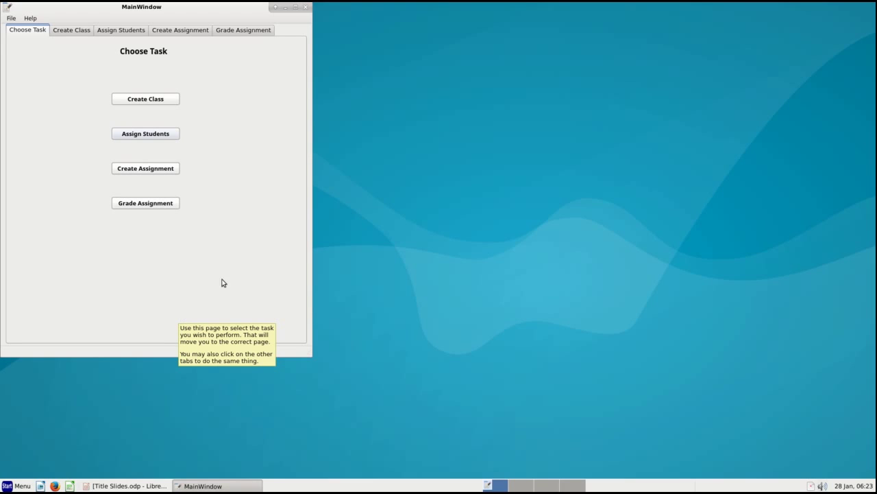
# - Return to assigning students and choose Math 9 Yellow as the class
pyautogui.click(152, 136)
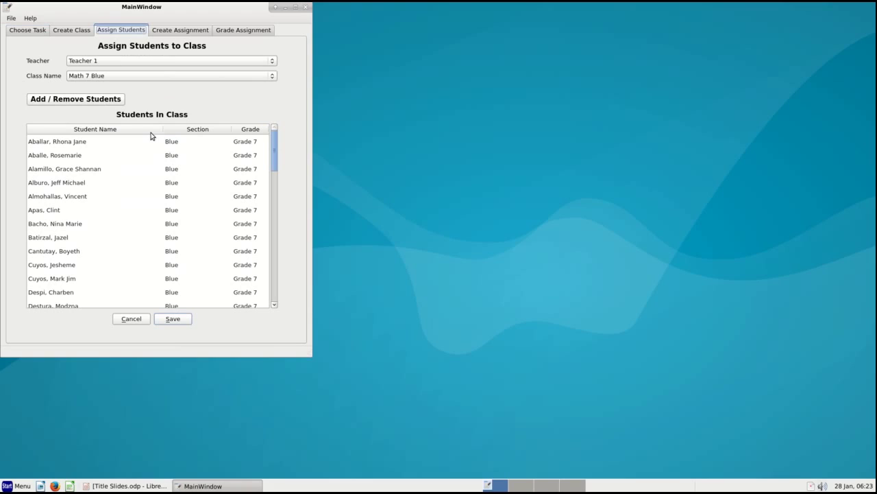
pyautogui.click(271, 77)
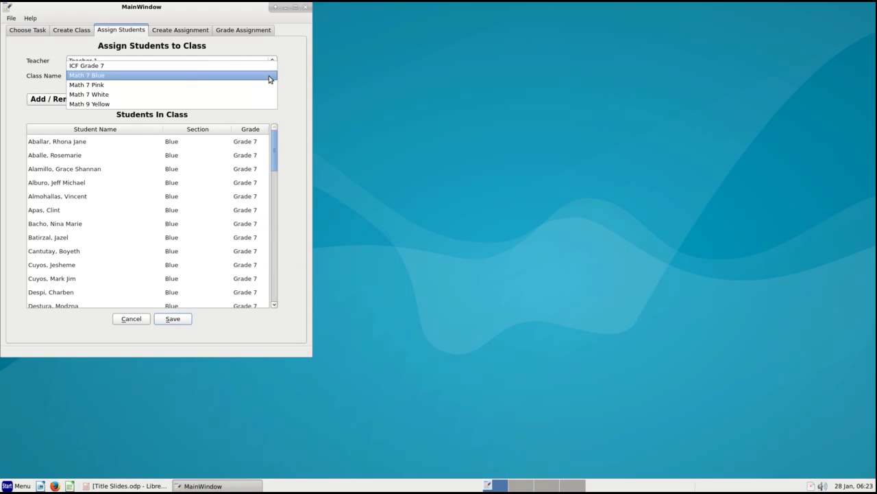
pyautogui.click(245, 104)
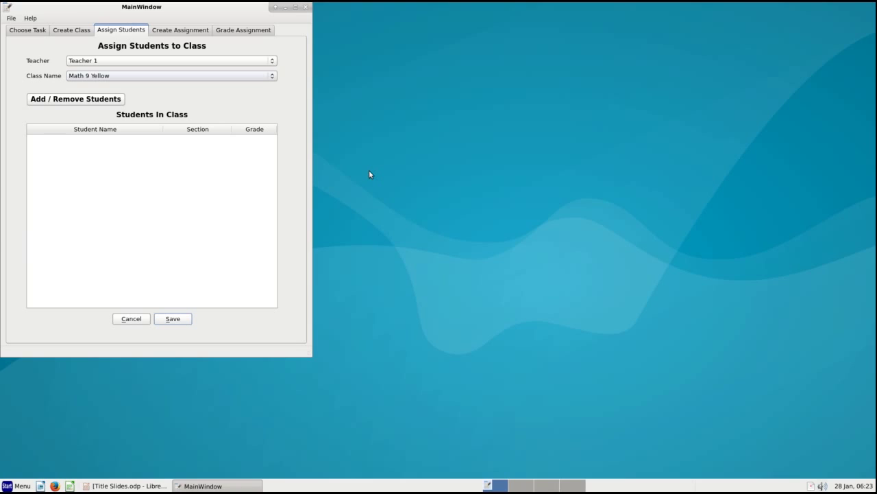
# - Add all students of Grade 9, section Yellow, to the Math 9 Yellow class and save the class list
pyautogui.click(97, 102)
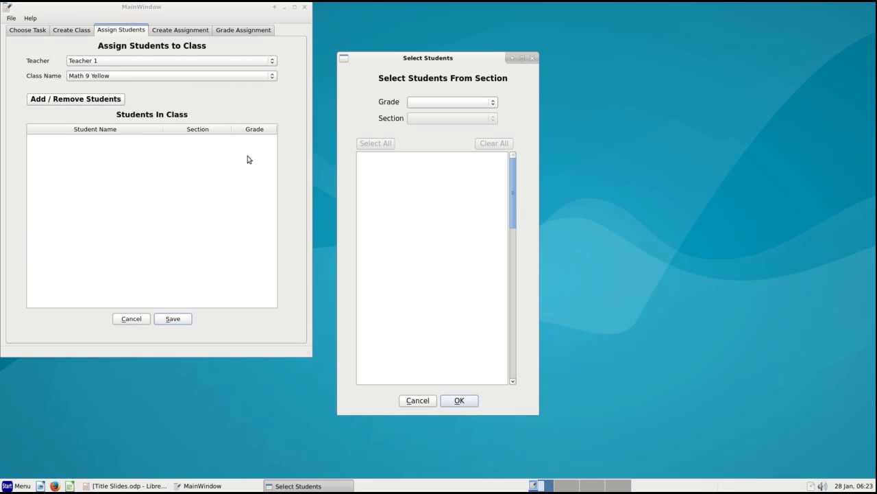
pyautogui.click(491, 103)
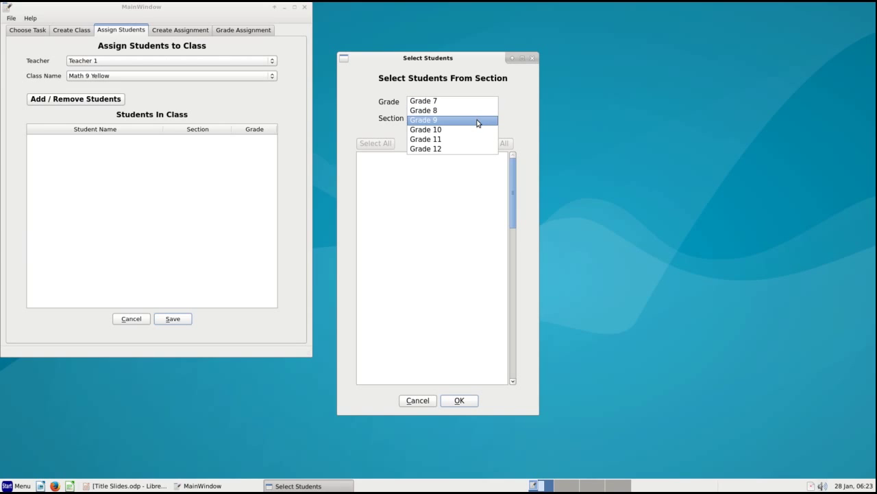
pyautogui.click(479, 119)
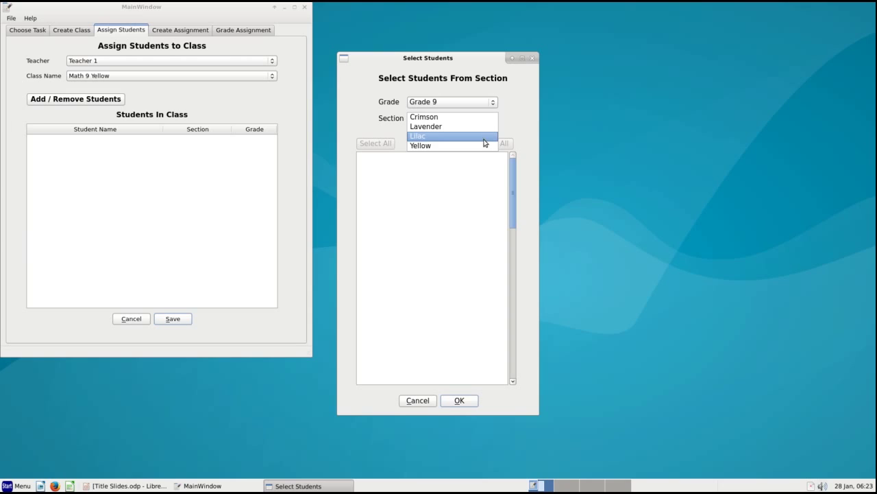
pyautogui.click(483, 145)
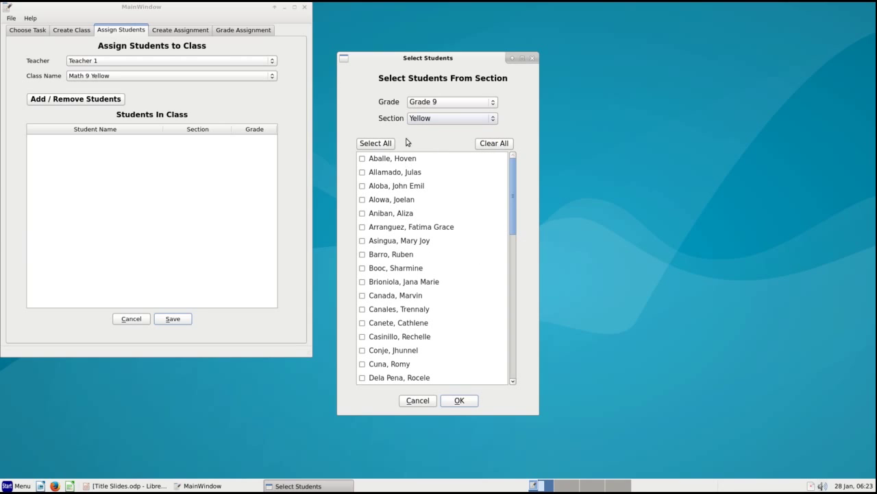
pyautogui.click(380, 148)
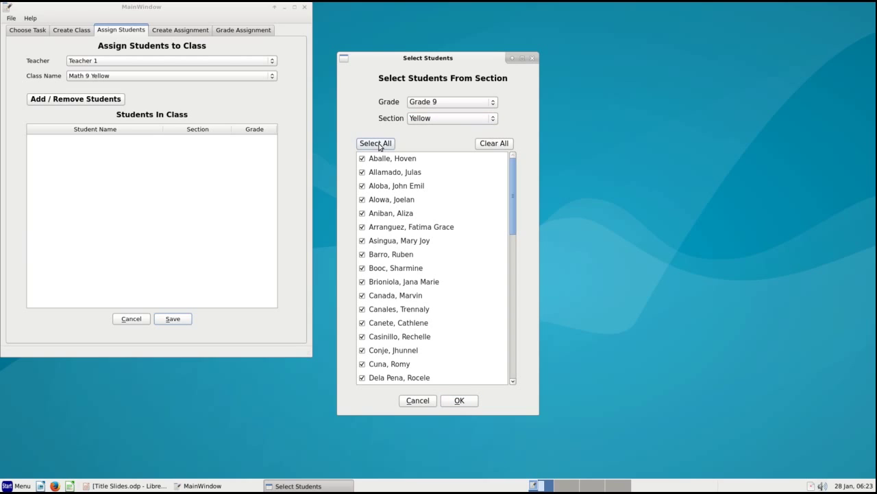
pyautogui.click(460, 401)
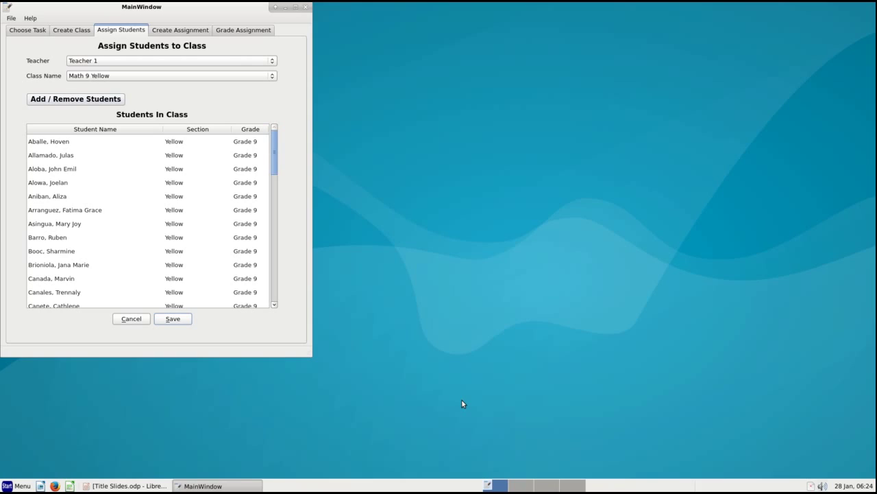
pyautogui.click(173, 320)
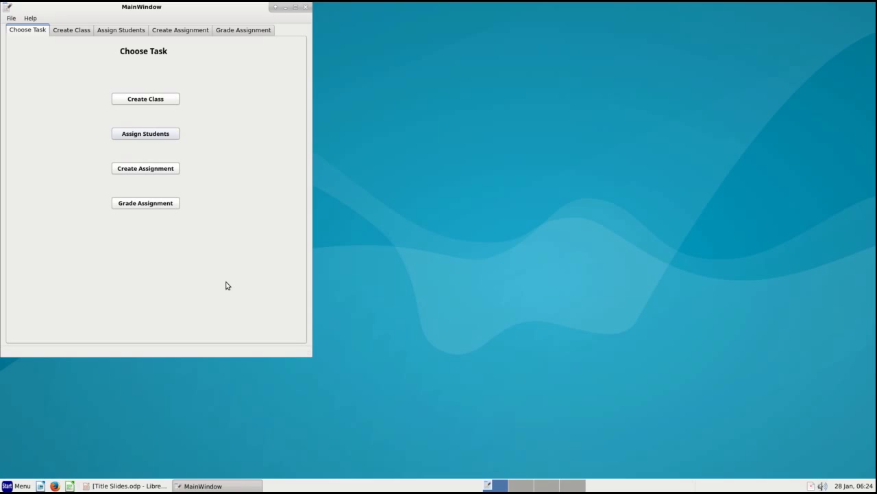
# - Return to assigning students to a class and choose ICF Grade 7 as the class
pyautogui.moveTo(228, 286)
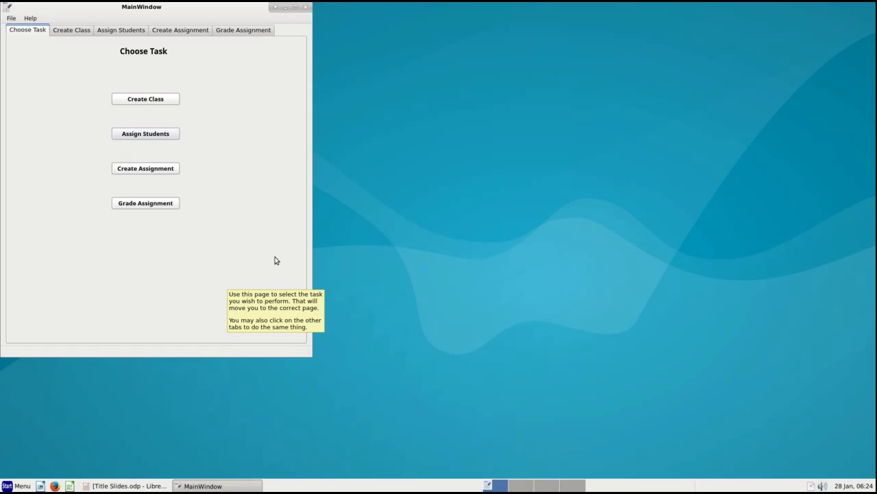
pyautogui.click(166, 137)
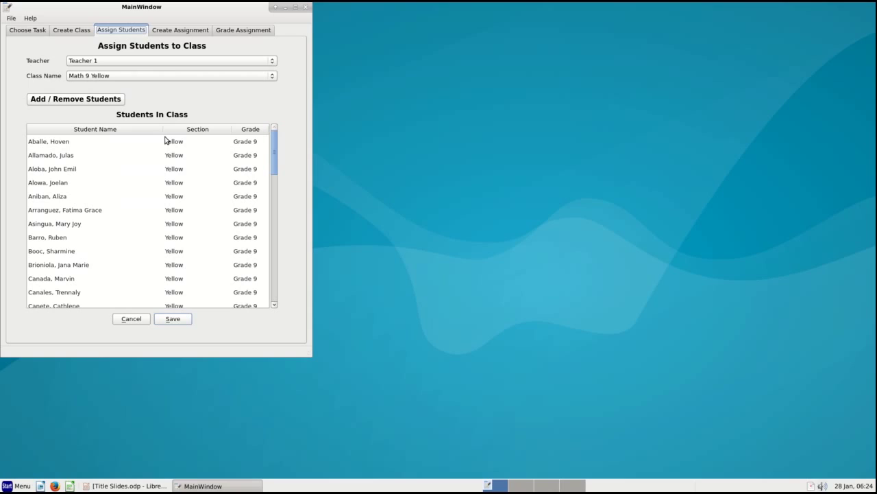
pyautogui.click(172, 77)
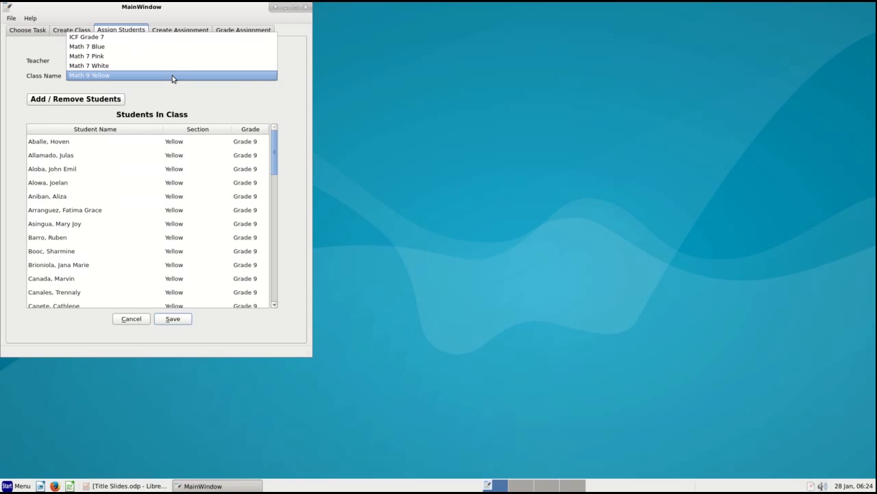
pyautogui.click(180, 41)
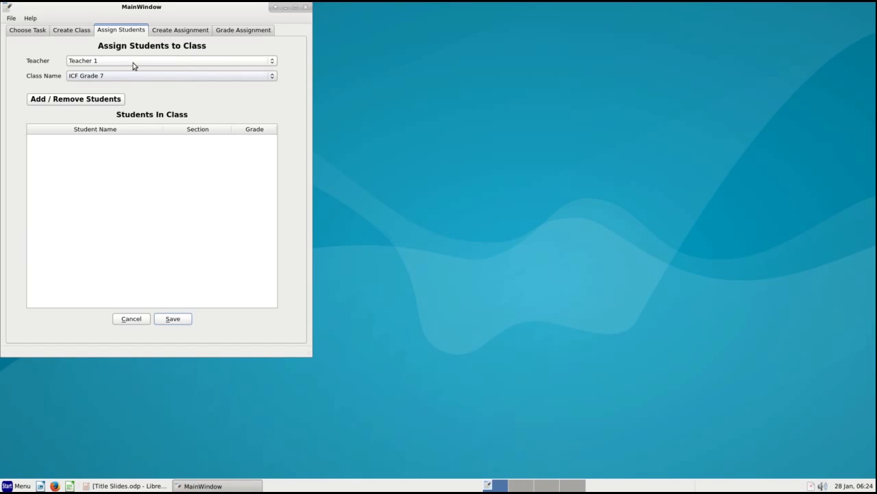
# - Open the student selection for ICF Grade 7 and list the students of Grade 7, section Blue
pyautogui.moveTo(108, 80)
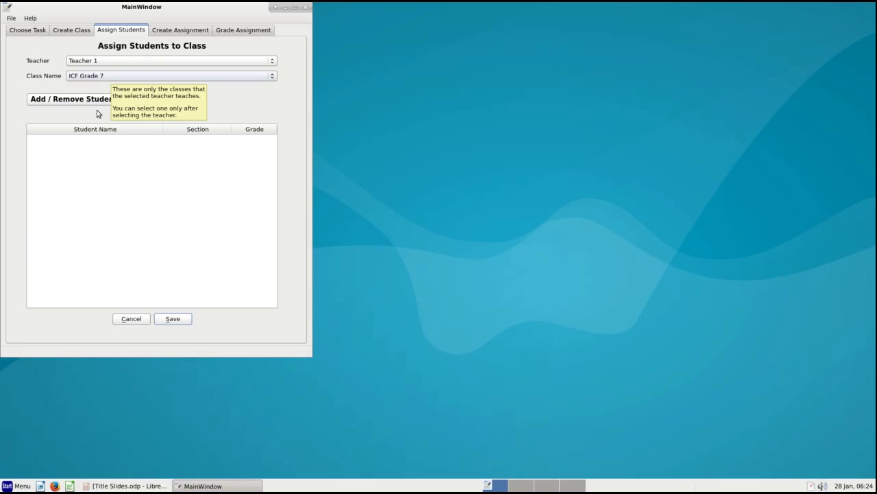
pyautogui.click(96, 102)
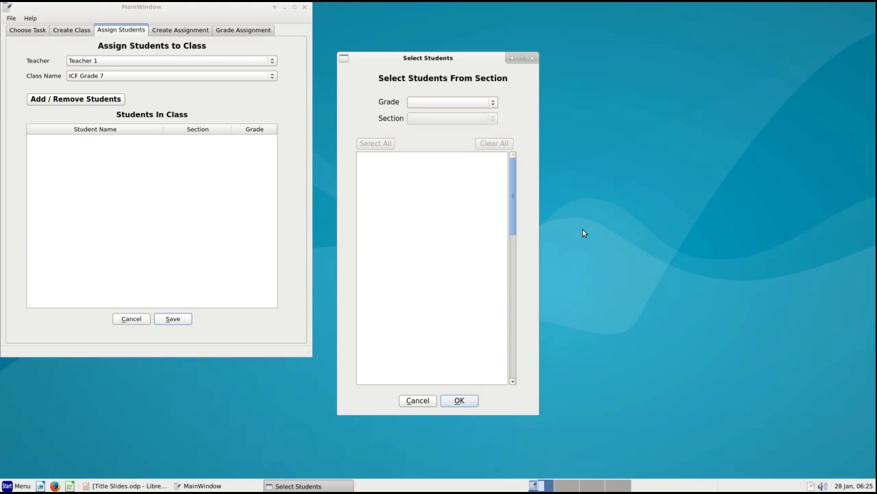
pyautogui.click(492, 105)
pyautogui.click(491, 103)
pyautogui.click(494, 121)
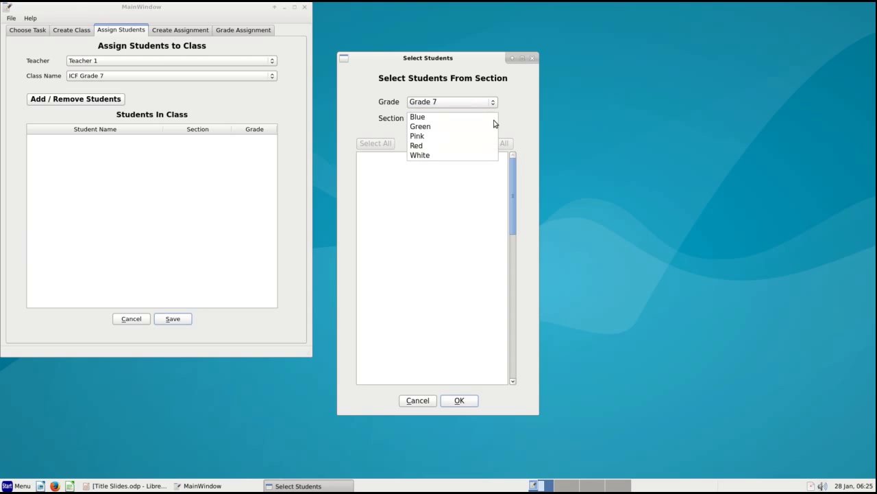
pyautogui.click(484, 118)
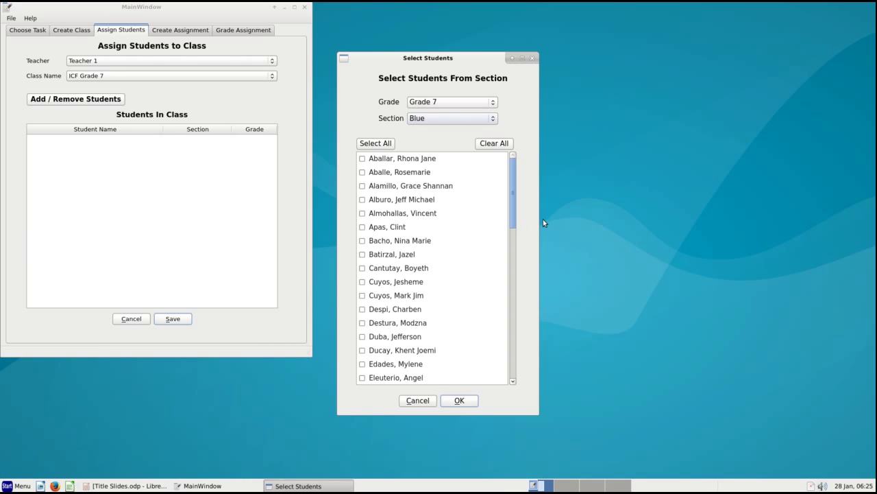
# - Mark the 3rd, 6th, 10th and 14th students of Grade 7 Blue, plus the 25th and 20th from the end of the list
pyautogui.click(410, 189)
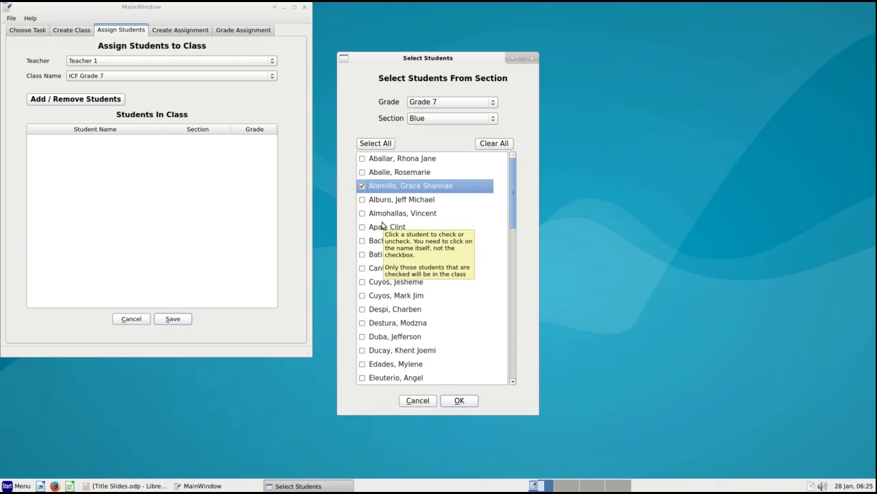
pyautogui.click(383, 230)
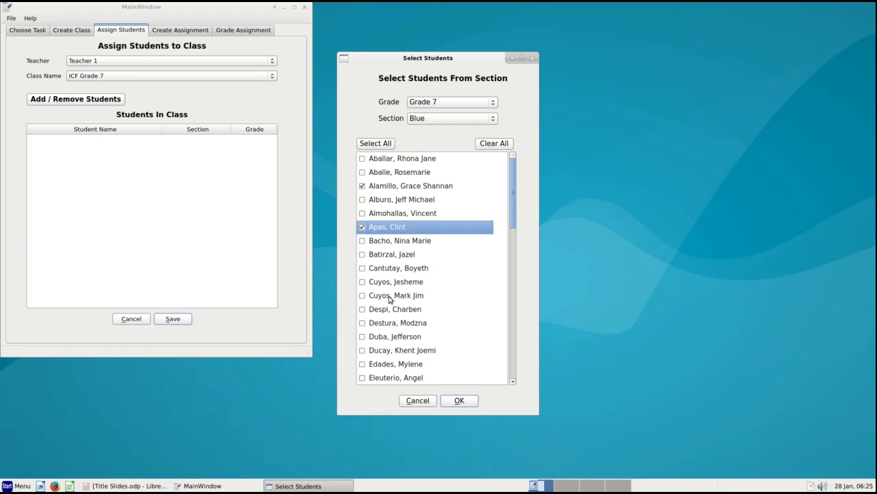
pyautogui.click(385, 285)
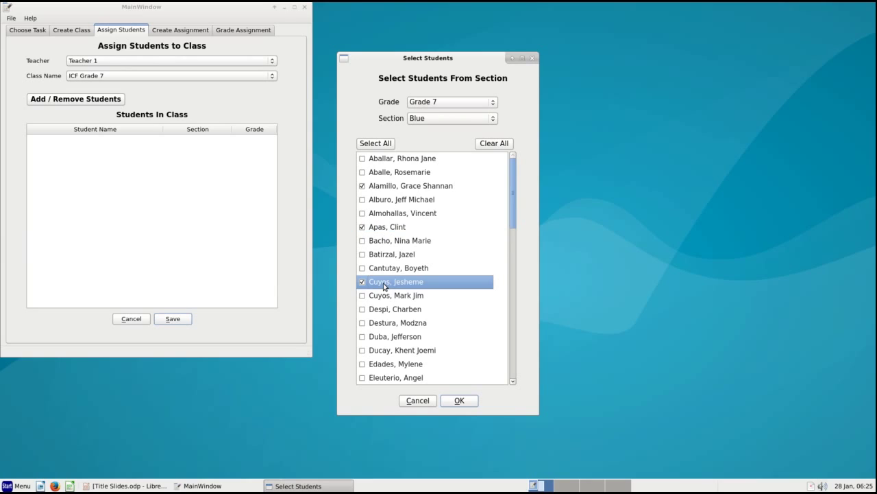
pyautogui.click(395, 336)
pyautogui.moveTo(513, 224); pyautogui.dragTo(516, 307)
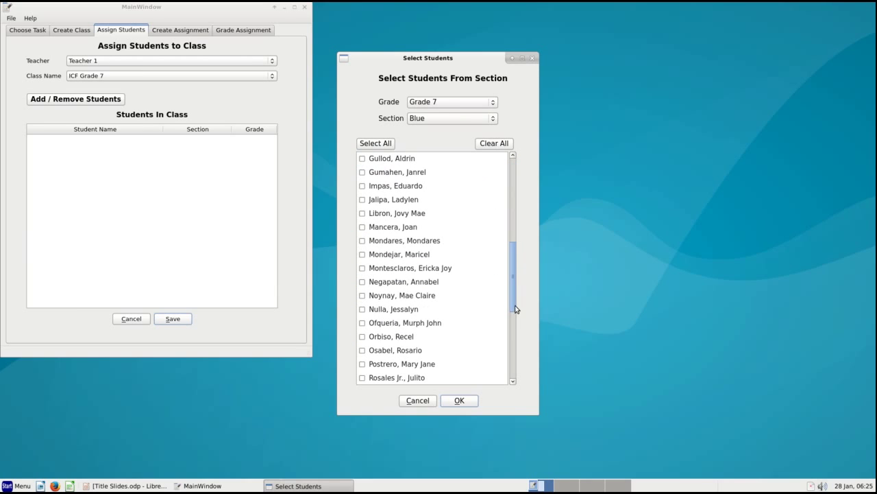
pyautogui.click(414, 241)
pyautogui.click(401, 310)
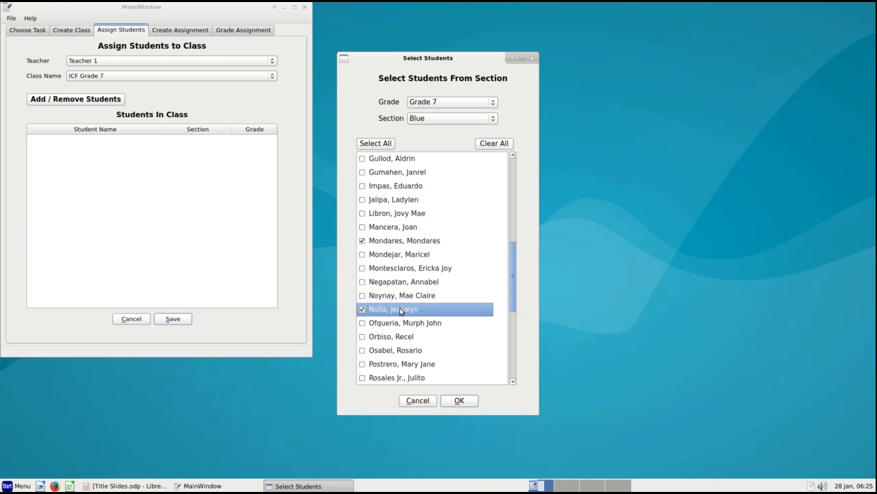
# - Mark the Grade 7 Blue students 12th, 10th, 8th, 6th and 5th from the list's end, and accept the selection for ICF Grade 7
pyautogui.moveTo(512, 292); pyautogui.dragTo(512, 327)
pyautogui.scroll(-1, 513, 327)
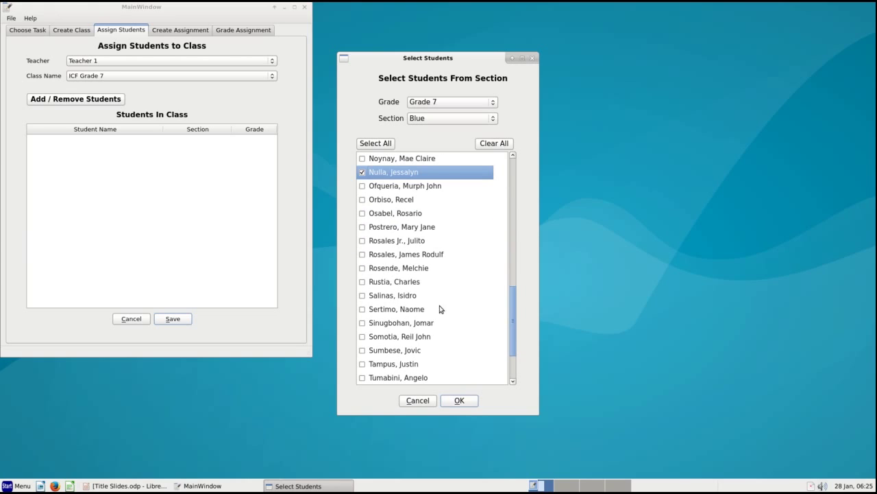
pyautogui.click(415, 284)
pyautogui.click(414, 338)
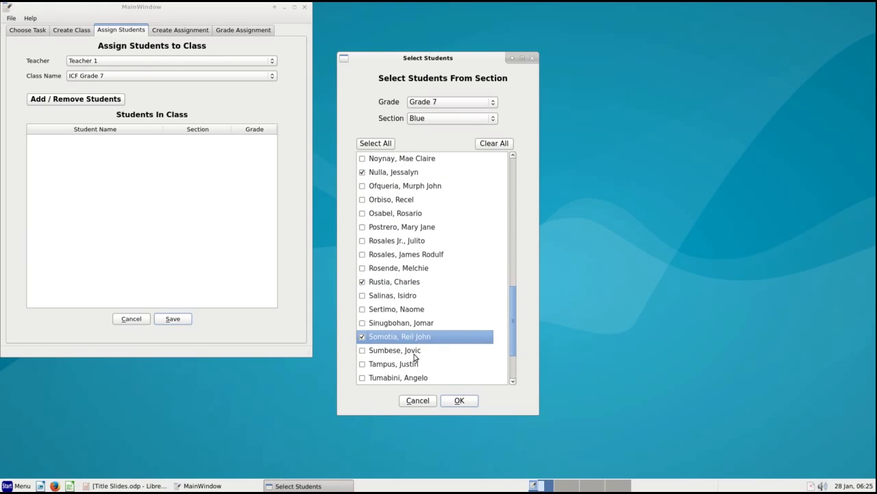
pyautogui.click(414, 363)
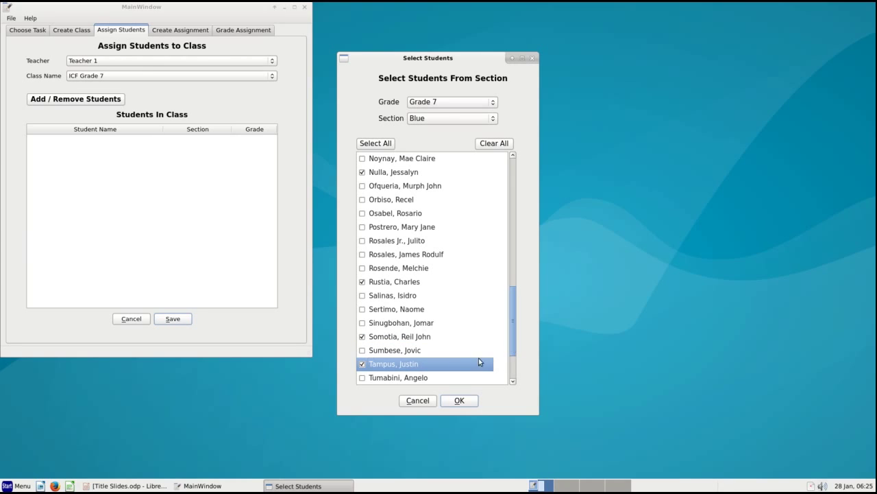
pyautogui.click(425, 378)
pyautogui.scroll(-2, 514, 349)
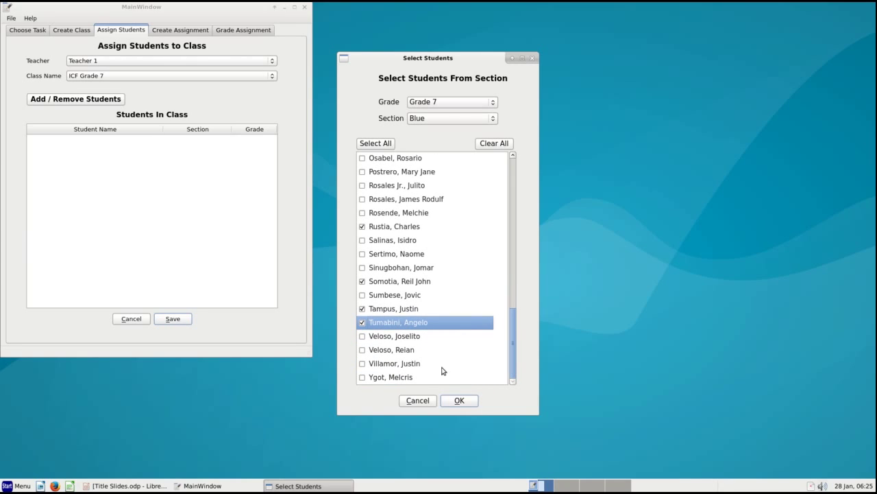
pyautogui.click(405, 255)
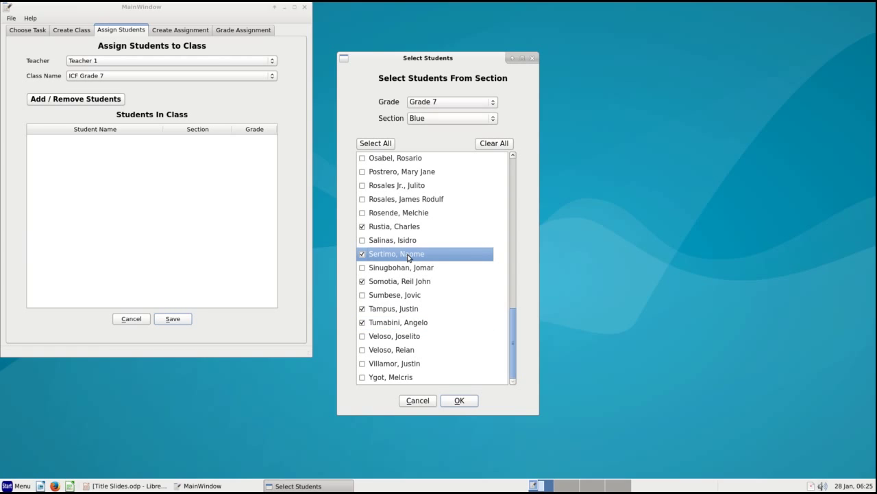
pyautogui.click(460, 401)
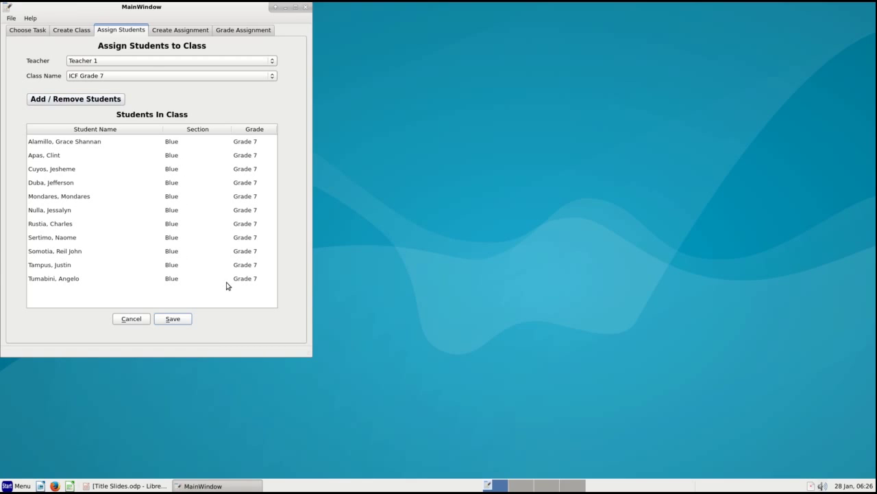
# - Reopen the student selection for ICF Grade 7 and list the students of Grade 7, section Pink
pyautogui.moveTo(228, 285)
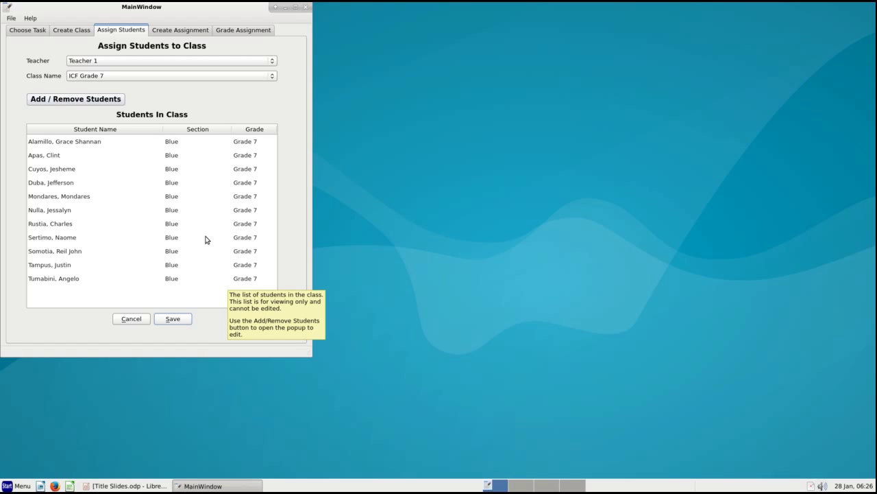
pyautogui.click(99, 100)
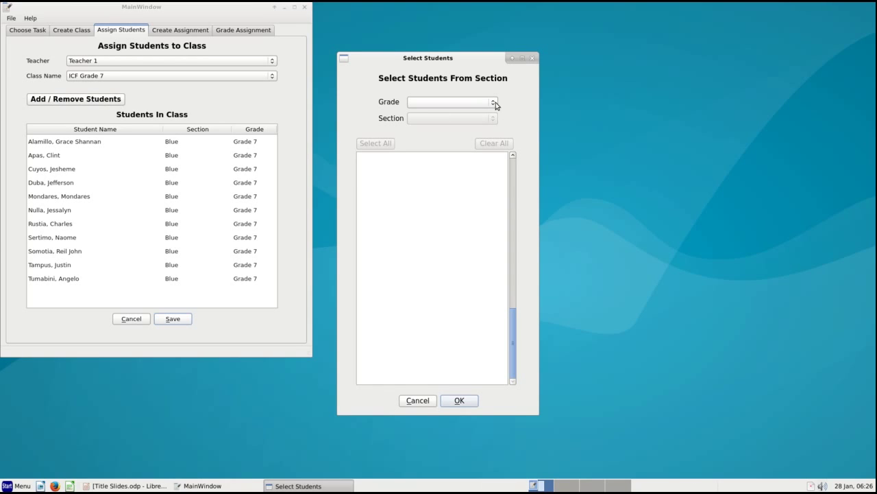
pyautogui.click(495, 102)
pyautogui.click(482, 103)
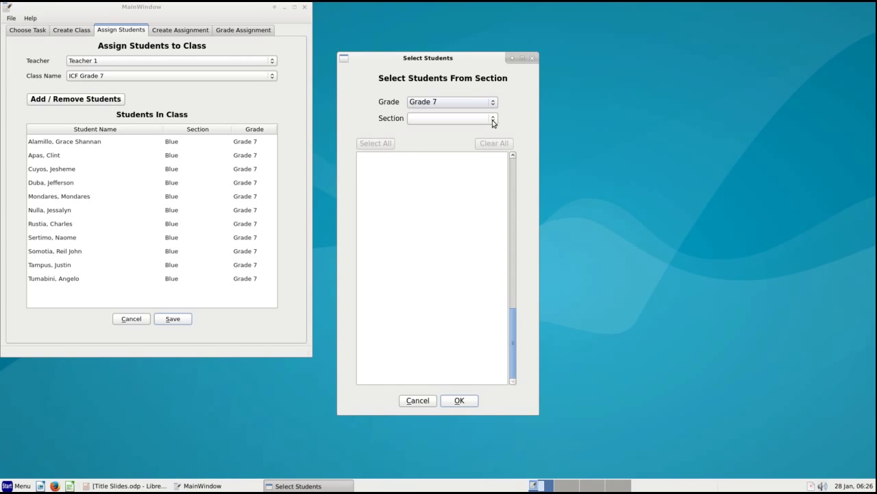
pyautogui.click(493, 120)
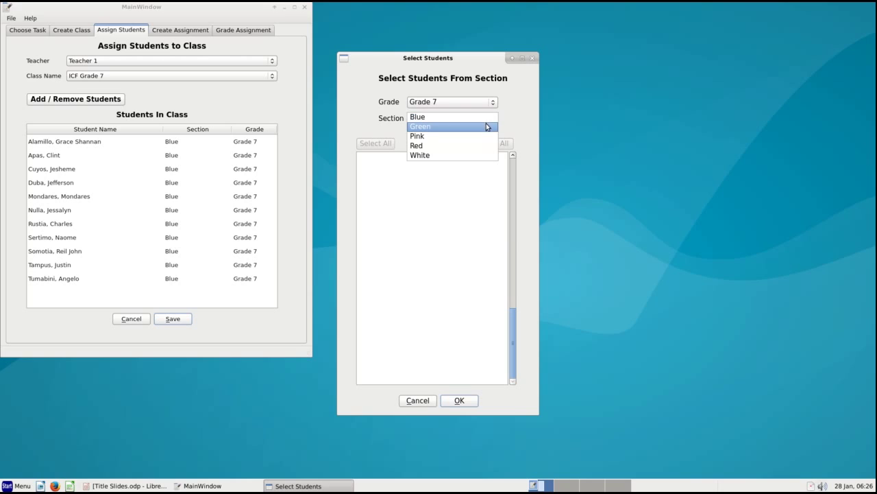
pyautogui.click(419, 137)
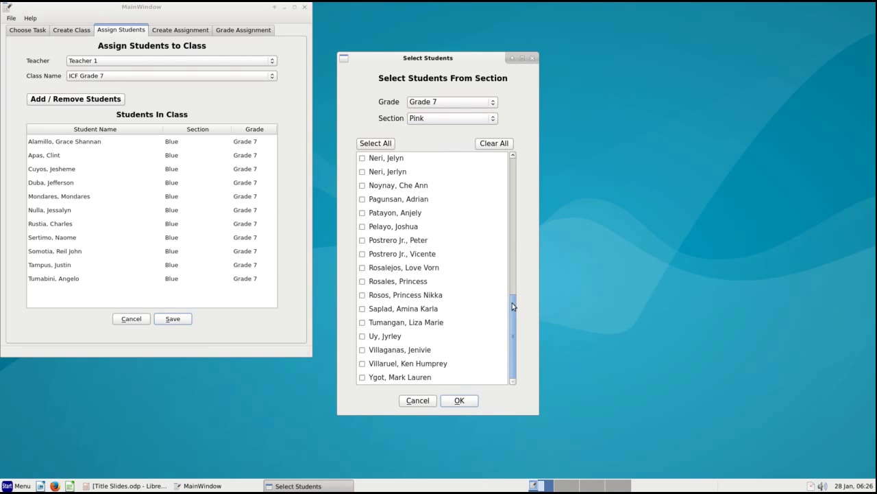
# - Mark the 2nd, 6th, 10th and 12th students of the Grade 7 Pink list, marking and unmarking the 5th along the way
pyautogui.scroll(8, 512, 302)
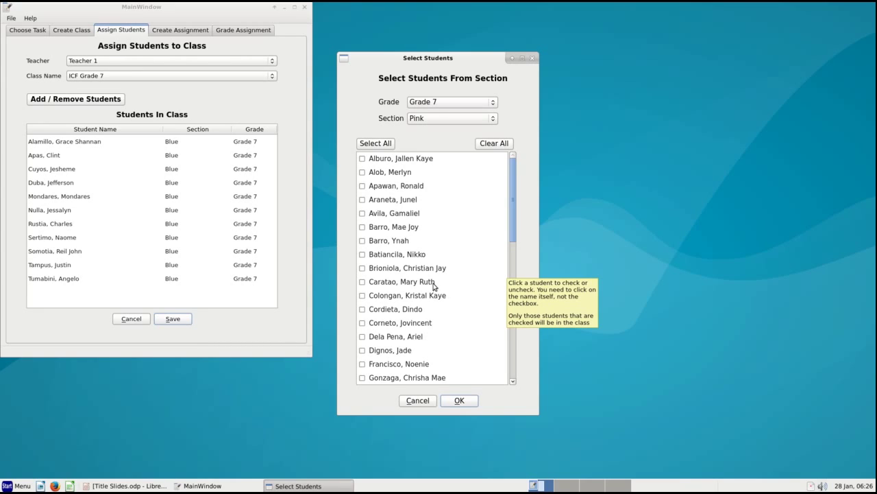
pyautogui.click(403, 175)
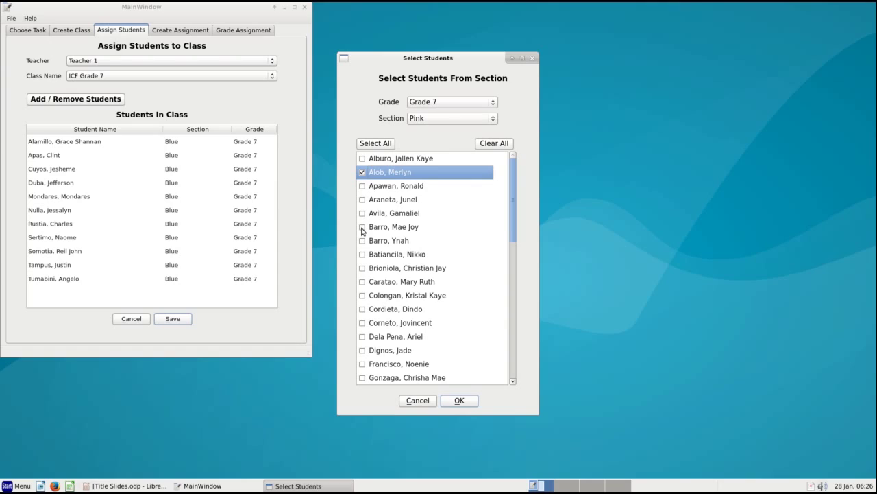
pyautogui.click(407, 229)
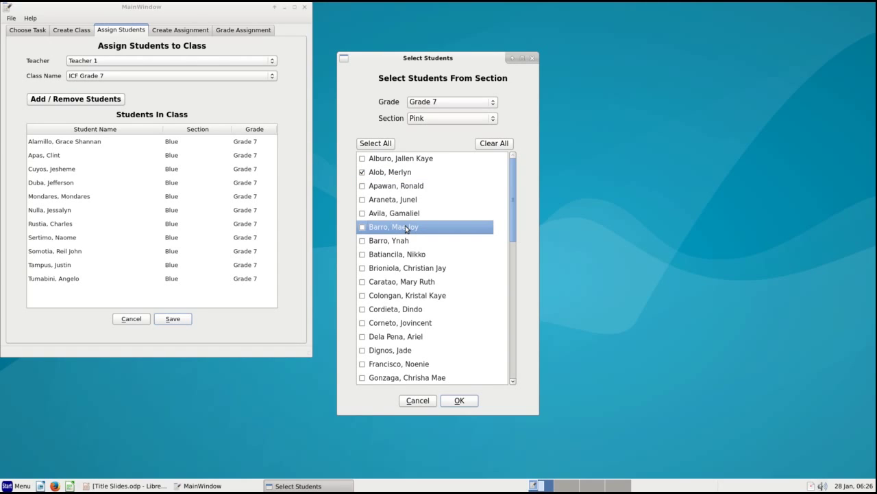
pyautogui.click(409, 285)
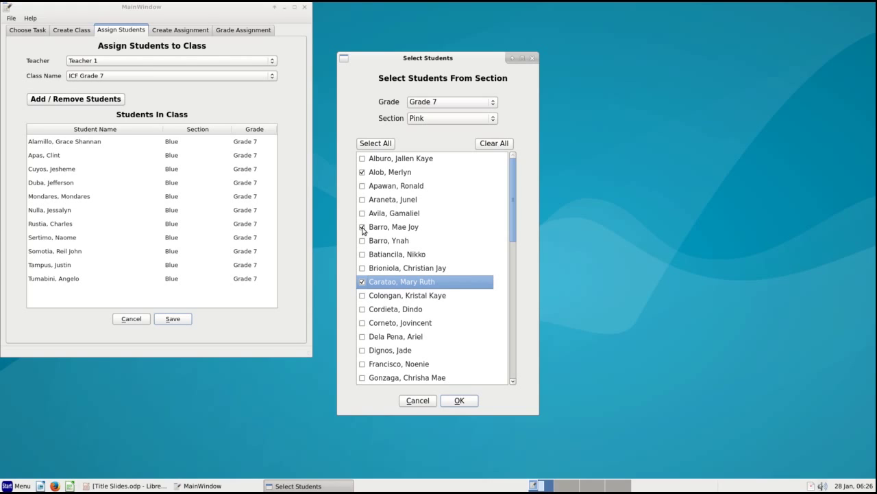
pyautogui.click(397, 217)
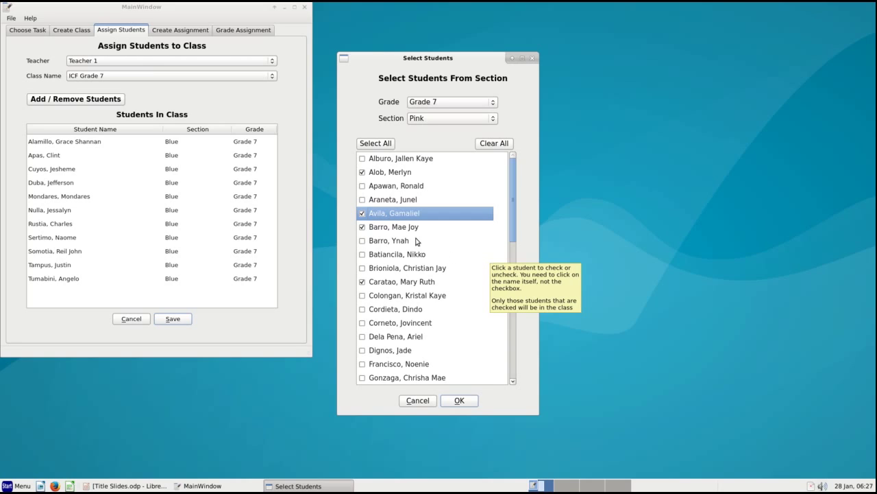
pyautogui.click(410, 216)
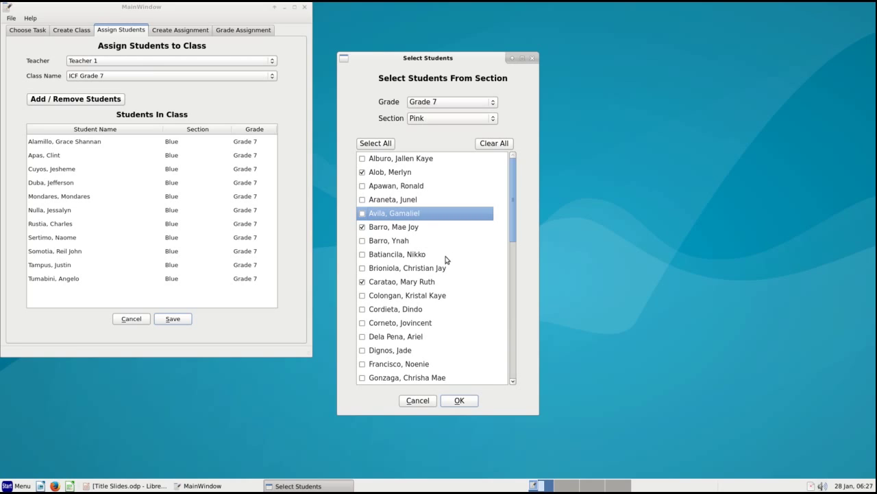
pyautogui.click(413, 310)
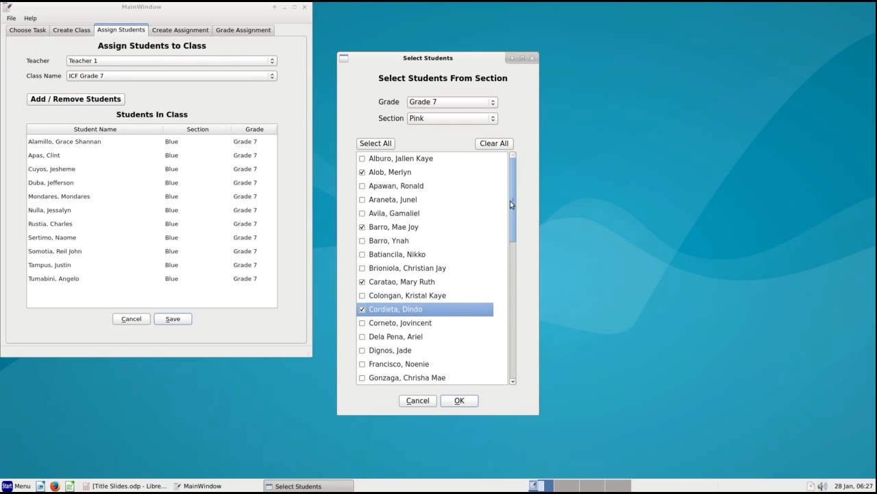
# - Mark the Grade 7 Pink students 12th, 8th and 5th from the list's end, and accept the selection for ICF Grade 7
pyautogui.moveTo(512, 206); pyautogui.dragTo(511, 314)
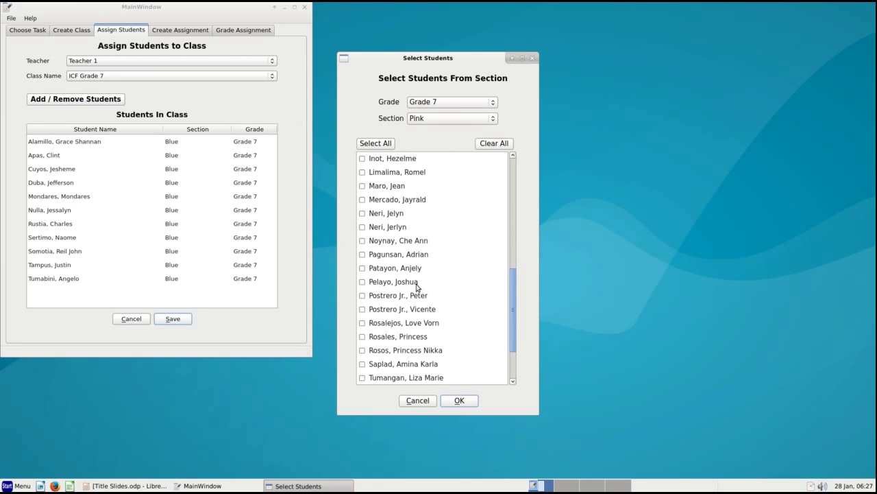
pyautogui.click(418, 284)
pyautogui.click(402, 336)
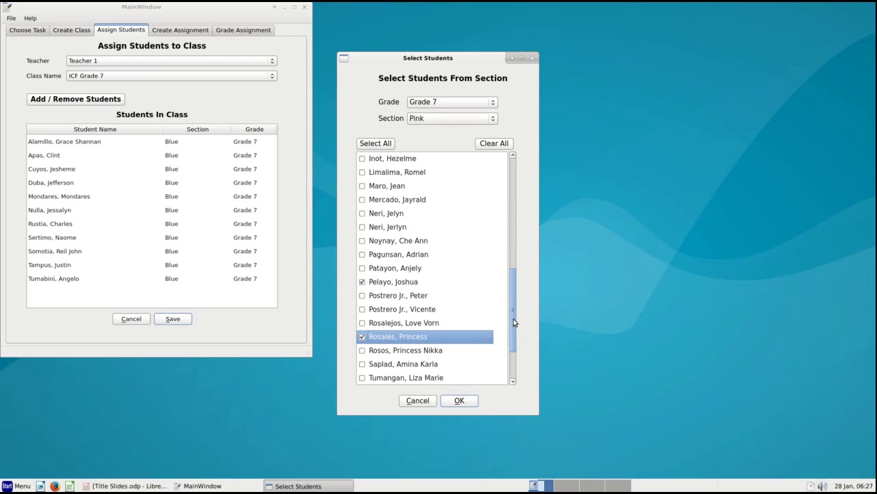
pyautogui.scroll(-2, 514, 330)
pyautogui.click(432, 326)
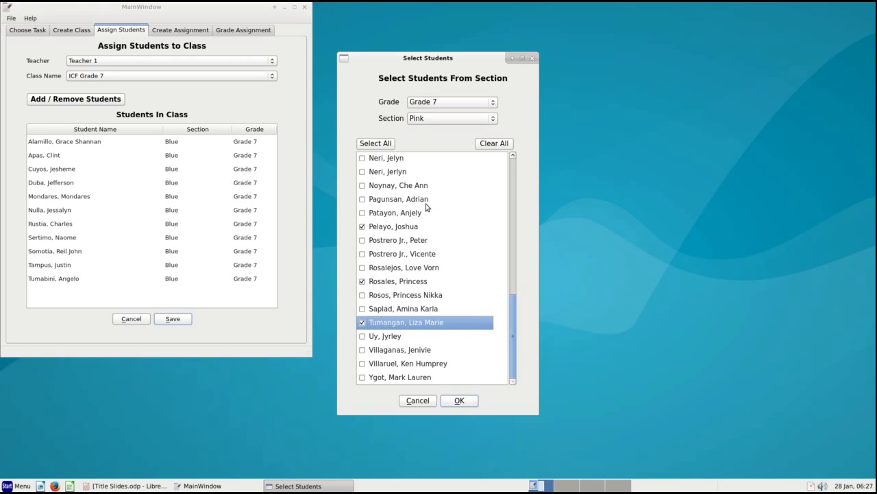
pyautogui.click(460, 401)
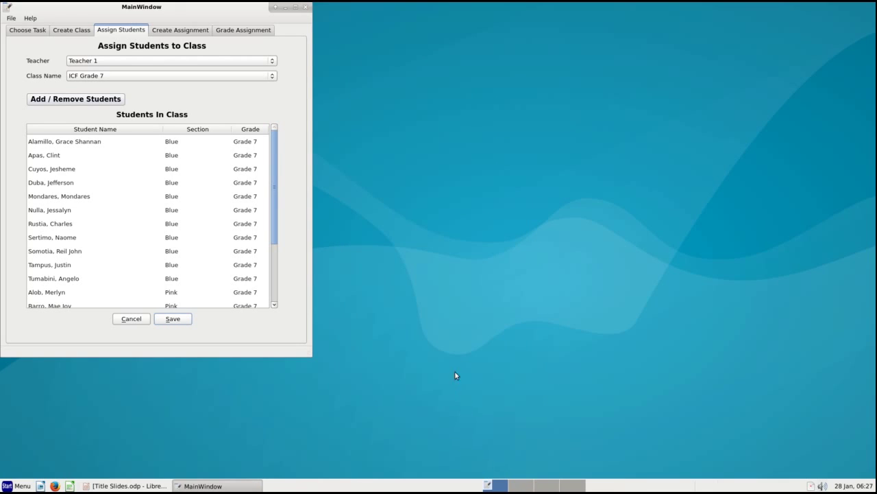
pyautogui.moveTo(273, 191)
pyautogui.mouseDown()
pyautogui.moveTo(274, 240)
pyautogui.moveTo(278, 194)
pyautogui.mouseUp()
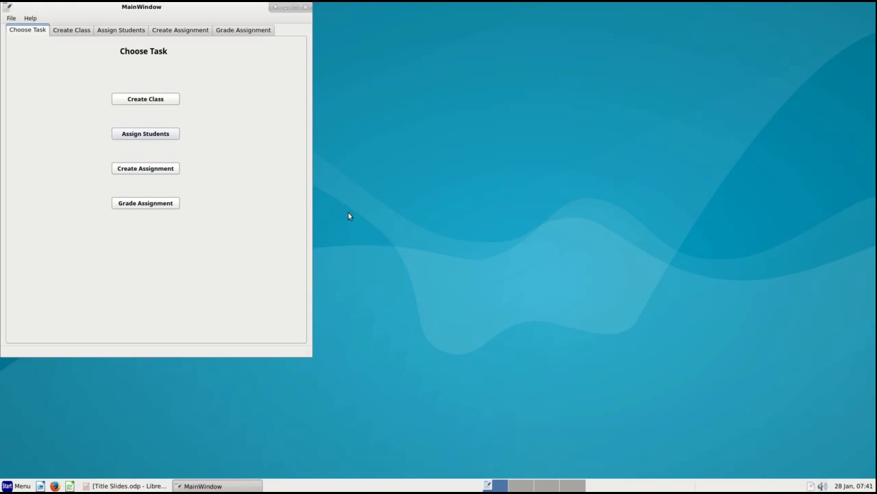
# - Open the student selection for Teacher 1's class Math 9 Yellow and list the students of Grade 9, section Yellow
pyautogui.click(147, 138)
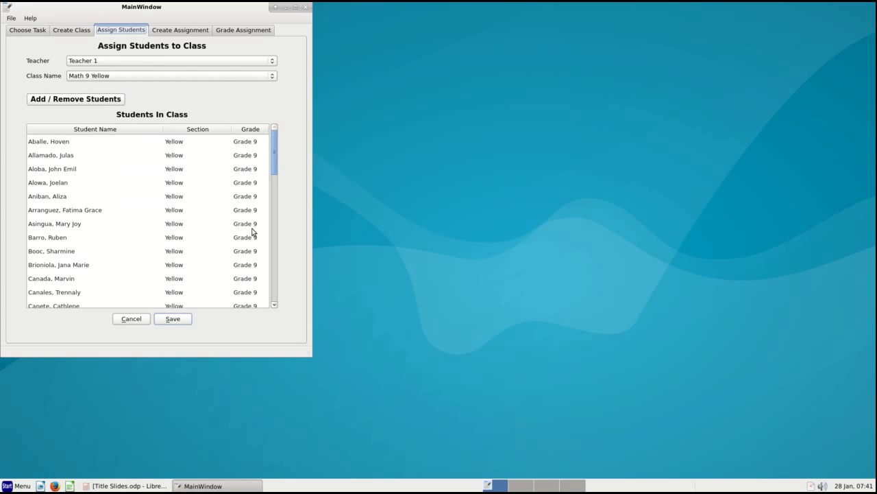
pyautogui.click(145, 76)
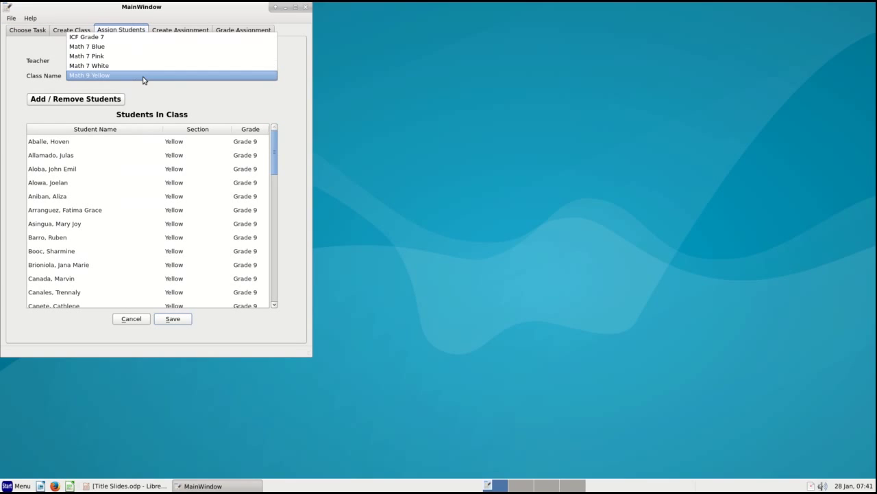
pyautogui.click(102, 76)
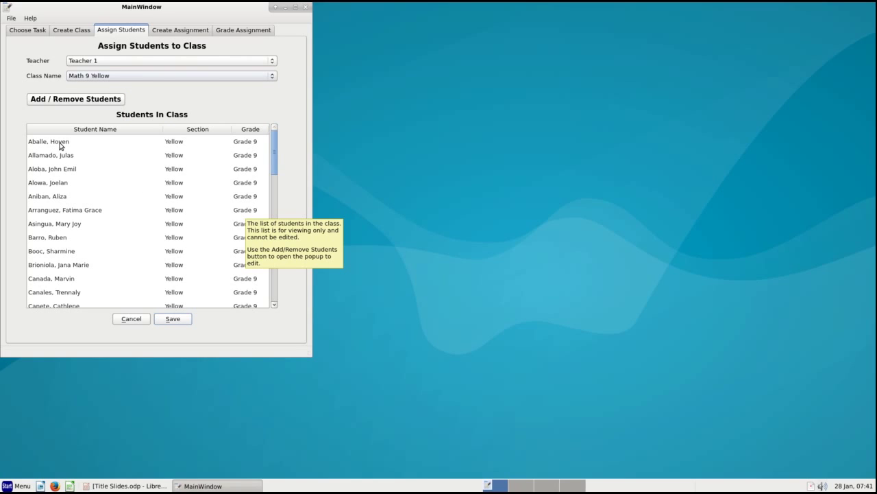
pyautogui.click(70, 103)
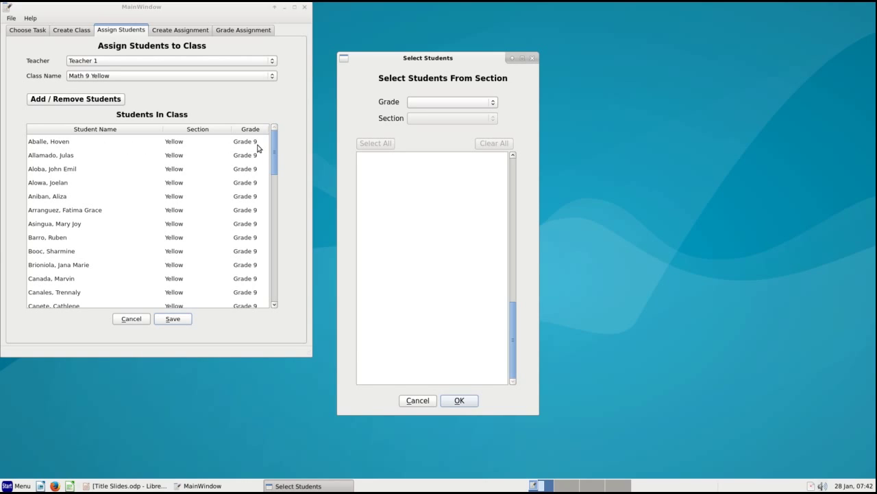
pyautogui.click(424, 107)
pyautogui.click(424, 121)
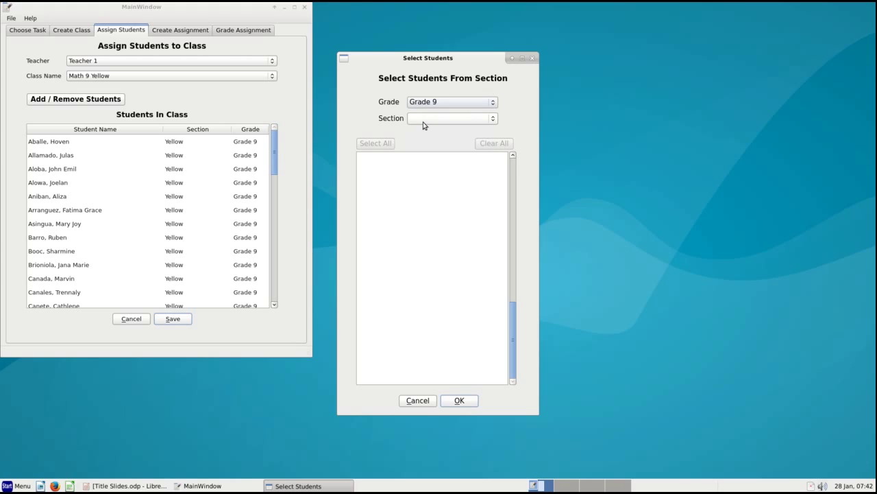
pyautogui.click(423, 120)
pyautogui.click(427, 146)
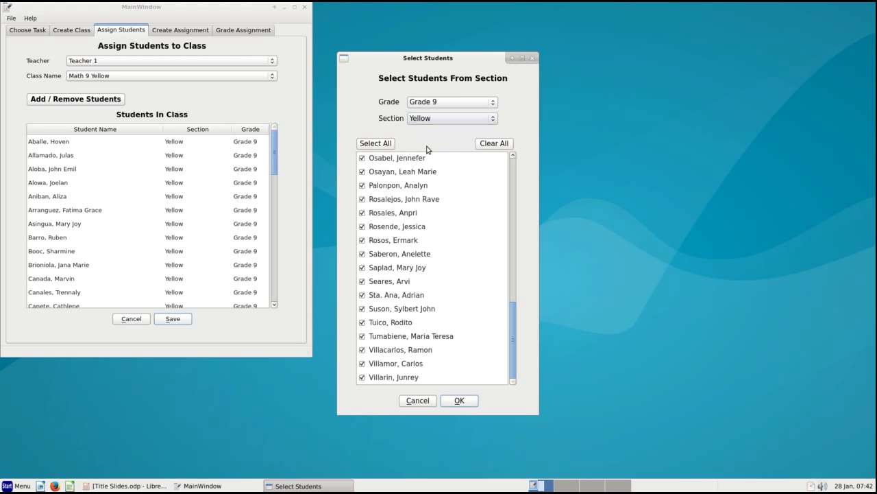
# - Unmark the first student of the Grade 9 Yellow list, accept the selection for Math 9 Yellow and save the class
pyautogui.moveTo(515, 308); pyautogui.dragTo(509, 159)
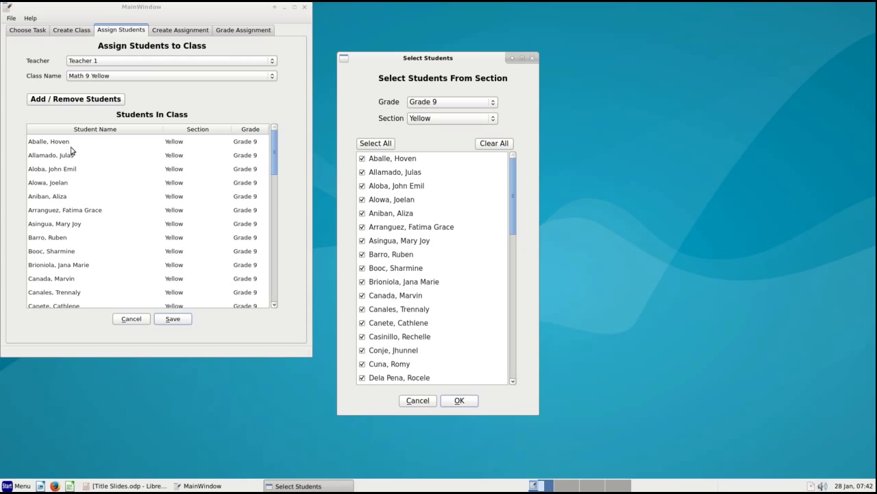
pyautogui.click(381, 161)
pyautogui.click(364, 161)
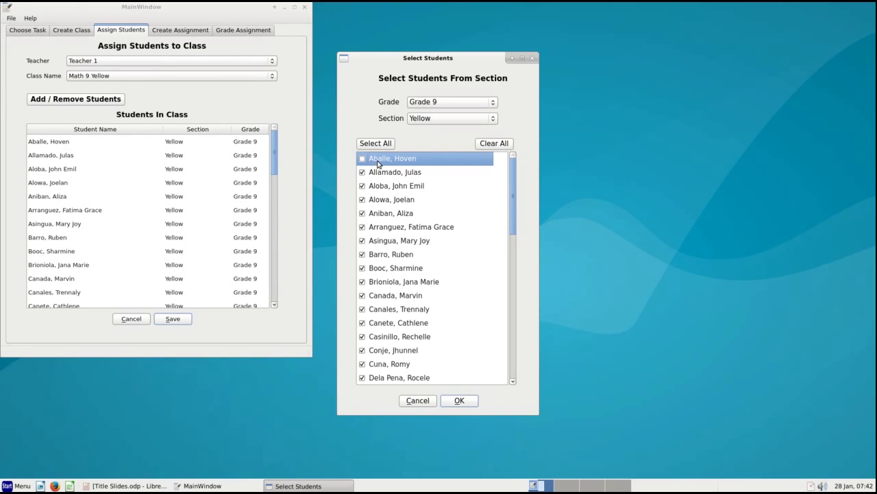
pyautogui.click(458, 401)
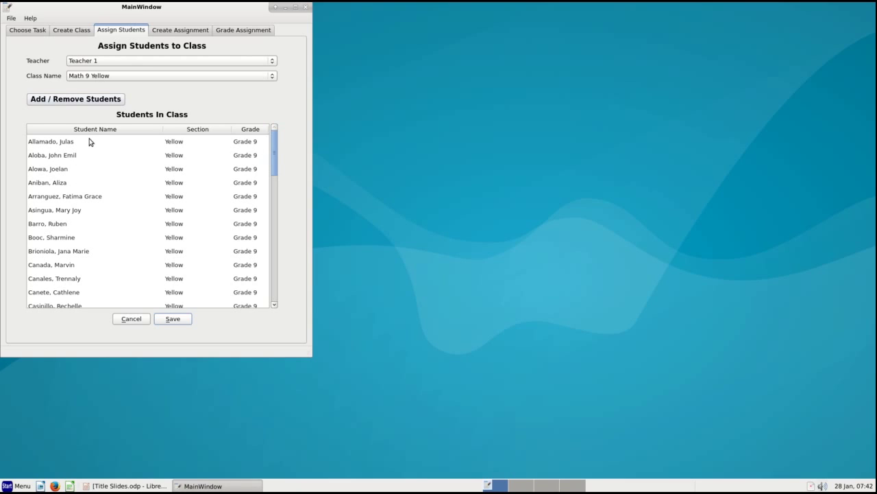
pyautogui.click(173, 318)
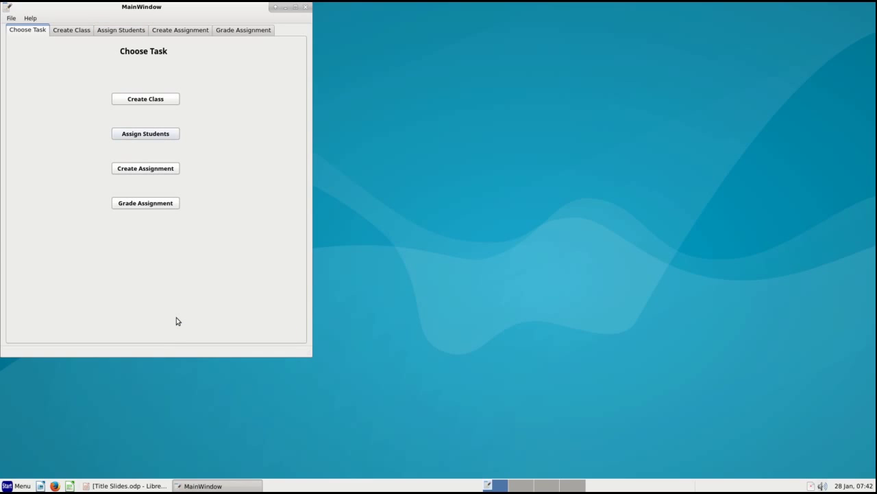
# - Return to student assignment, reopen the selection for Math 9 Yellow and list the Grade 9, section Yellow students again
pyautogui.moveTo(177, 319)
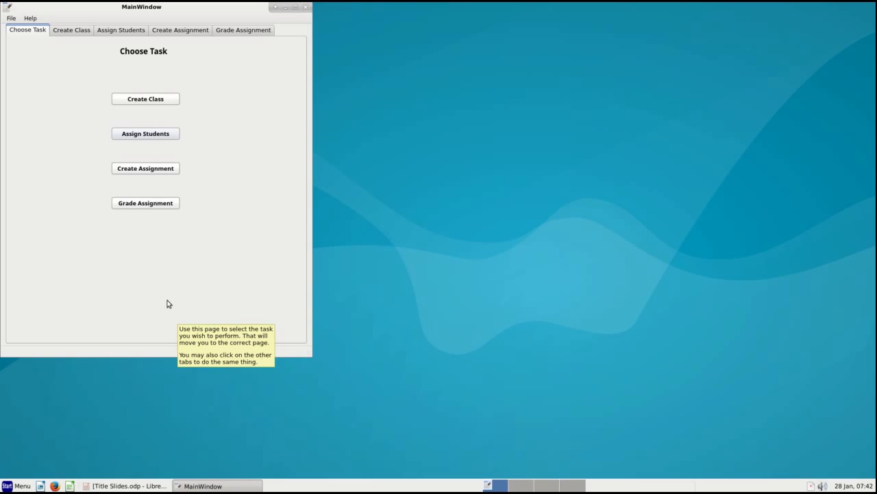
pyautogui.click(153, 137)
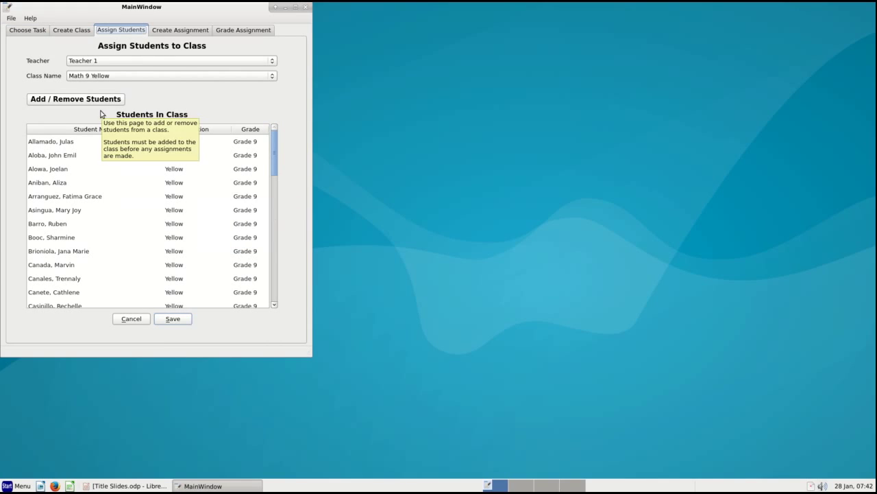
pyautogui.click(68, 99)
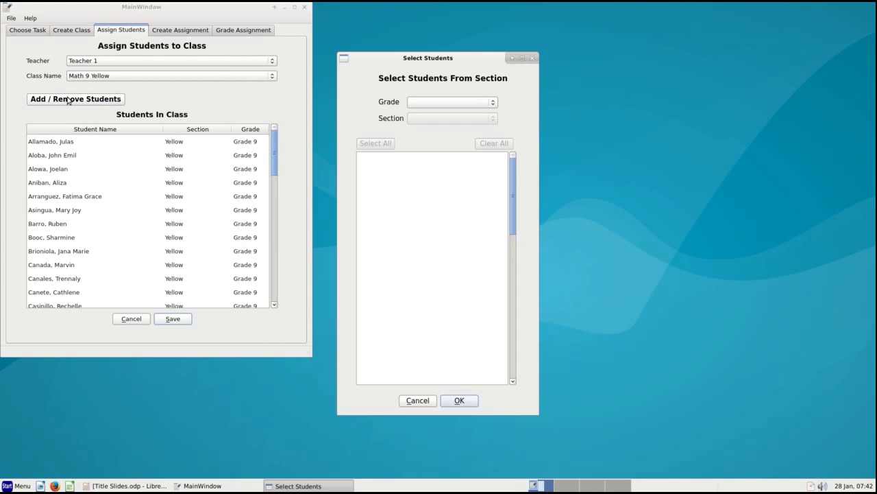
pyautogui.click(418, 102)
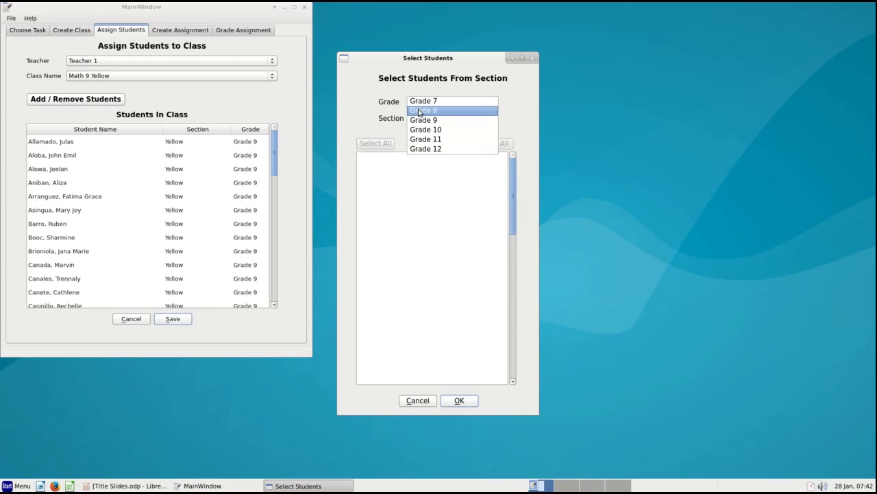
pyautogui.click(422, 120)
pyautogui.click(422, 119)
pyautogui.click(422, 144)
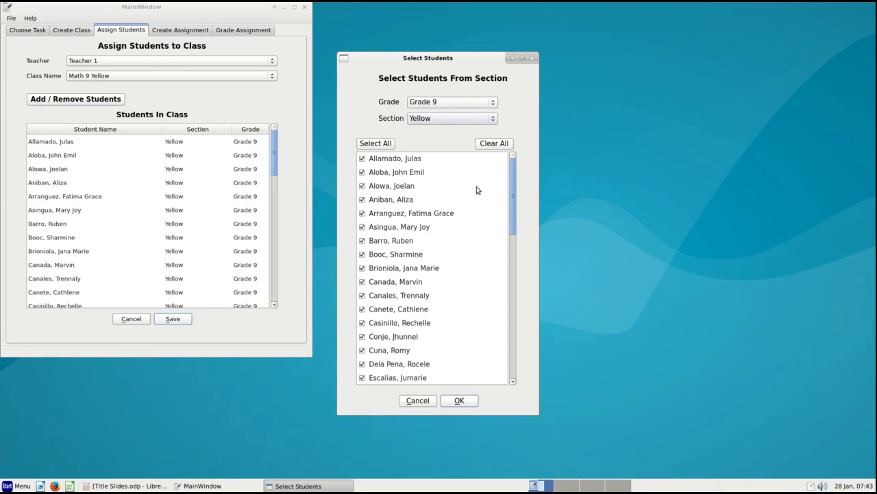
# - Mark the unmarked student at the end of the Grade 9 Yellow list, accept the selection and save Math 9 Yellow
pyautogui.moveTo(511, 200); pyautogui.dragTo(511, 347)
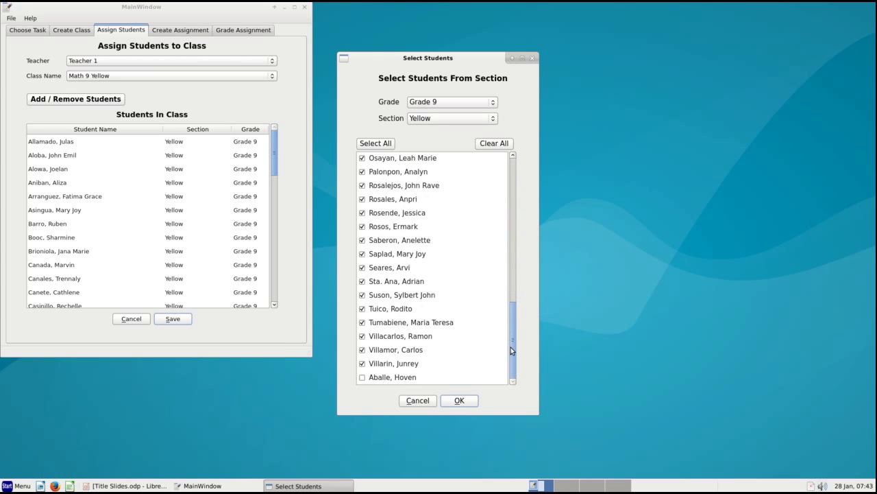
pyautogui.click(384, 379)
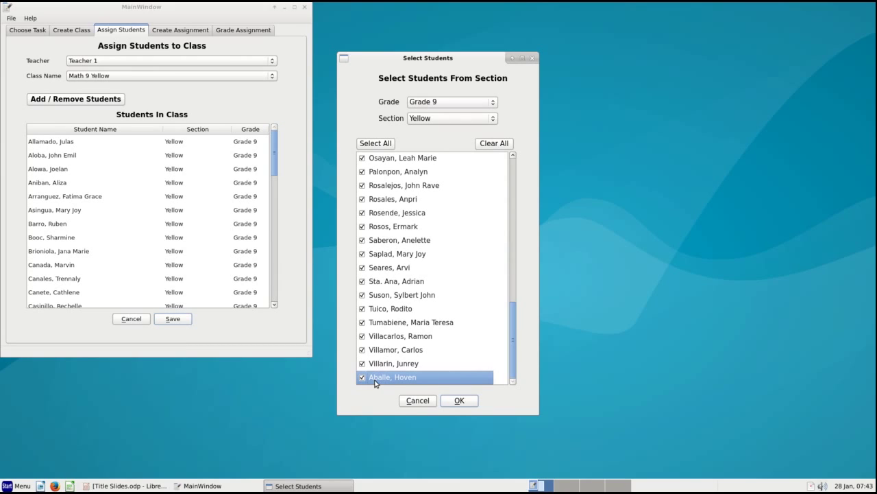
pyautogui.click(460, 401)
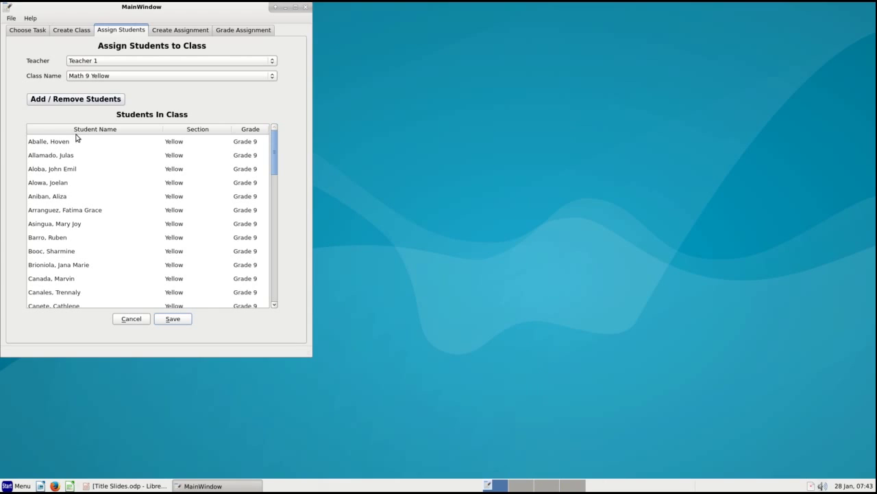
pyautogui.moveTo(77, 155)
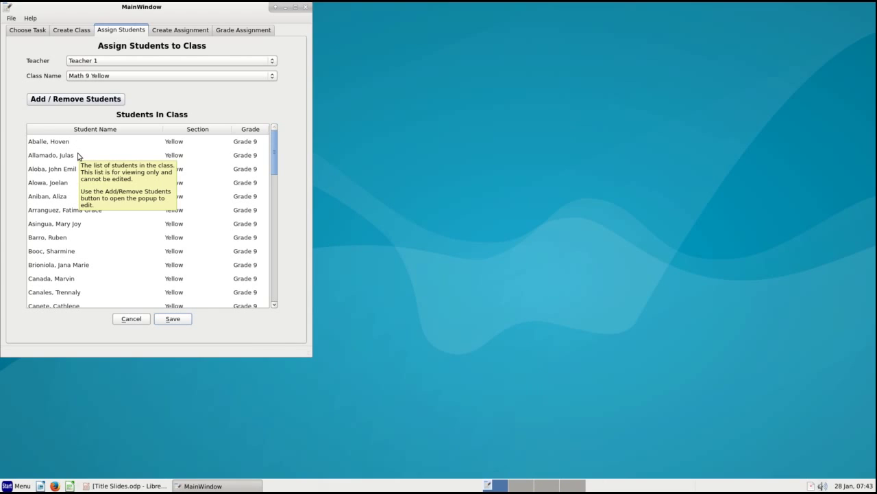
pyautogui.click(173, 319)
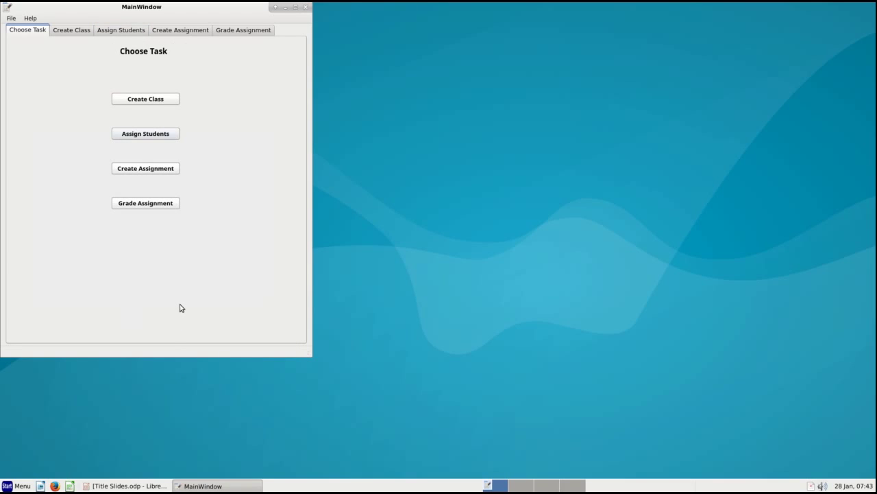
# - Switch student assignment to ICF Grade 7 and list the students of Grade 7, section White, in its selection window
pyautogui.moveTo(180, 305)
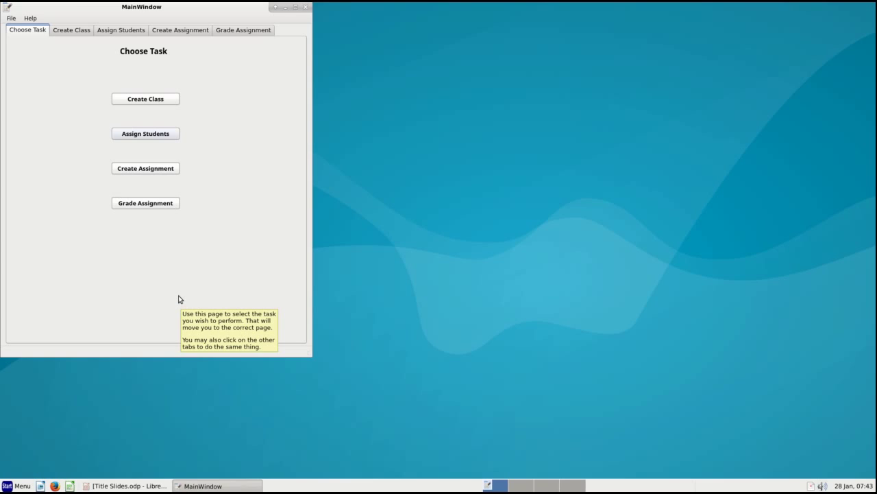
pyautogui.click(151, 137)
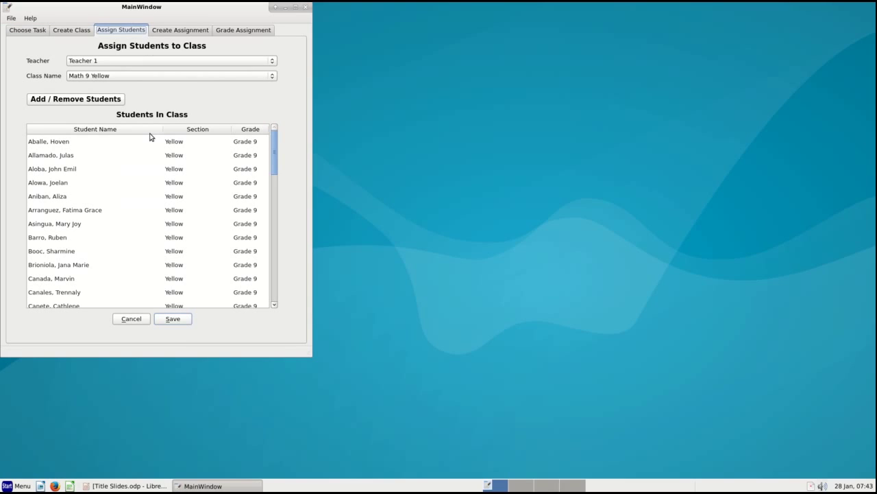
pyautogui.click(104, 76)
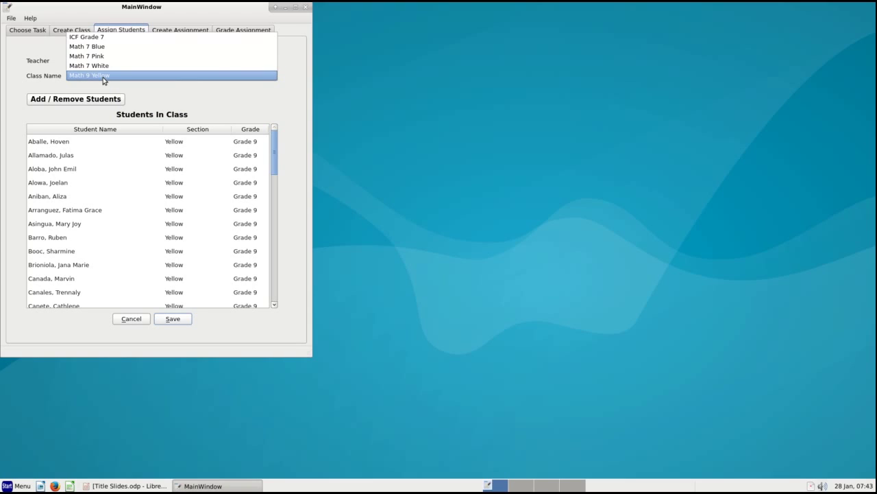
pyautogui.click(92, 38)
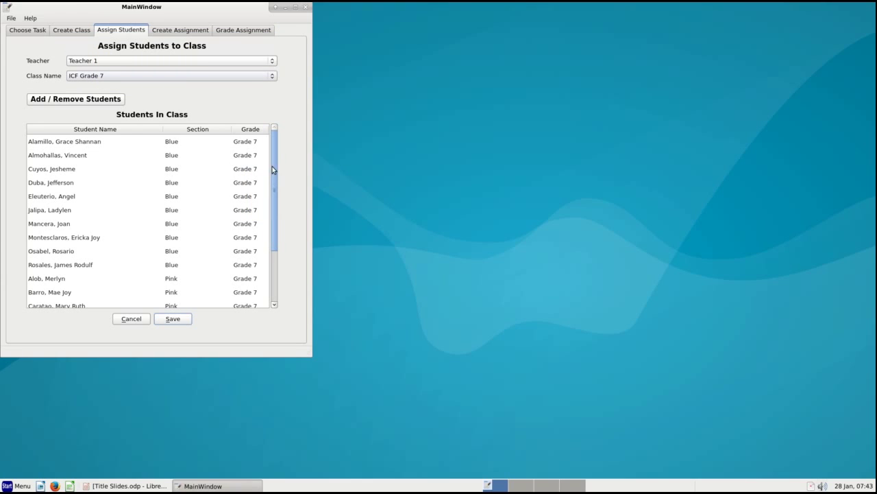
pyautogui.scroll(-2, 273, 162)
pyautogui.click(63, 100)
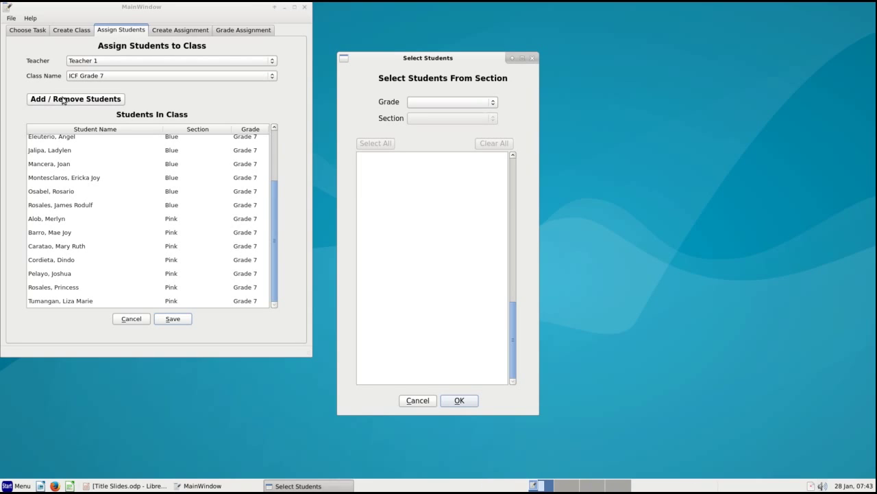
pyautogui.click(493, 104)
pyautogui.click(494, 103)
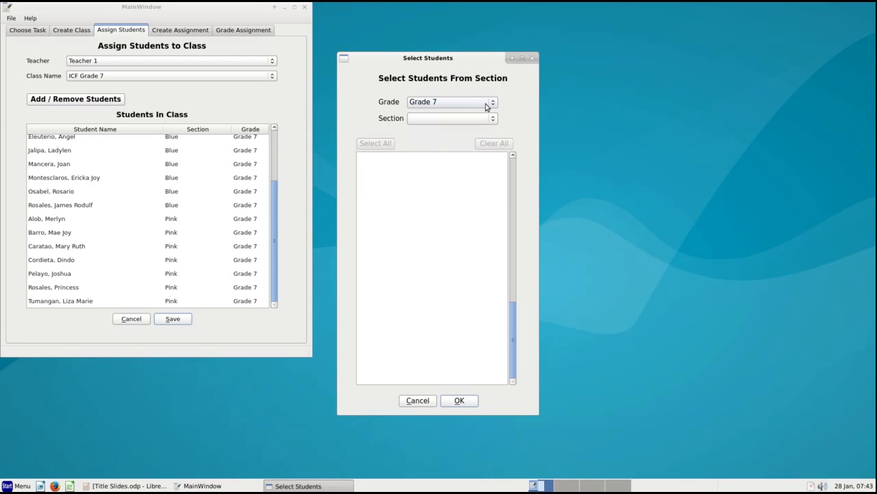
pyautogui.click(494, 121)
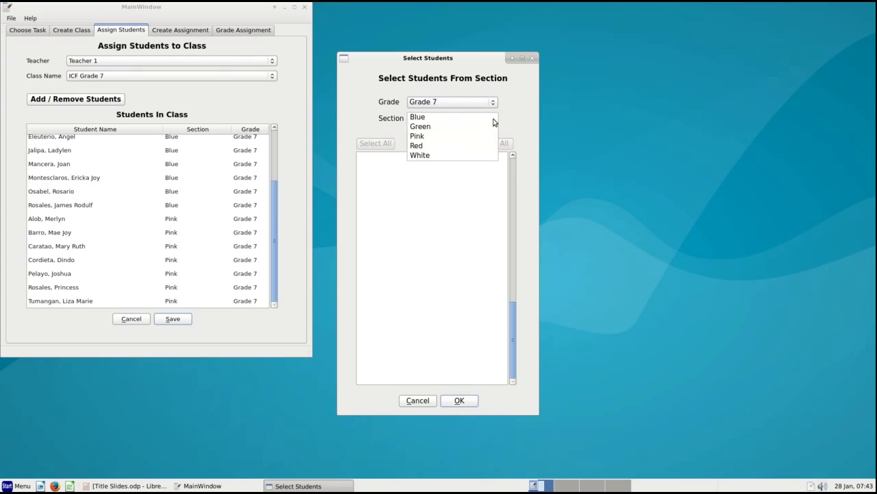
pyautogui.click(480, 155)
# - Mark the first student of the Grade 7 White list, accept the selection and save ICF Grade 7
pyautogui.moveTo(513, 307); pyautogui.dragTo(512, 150)
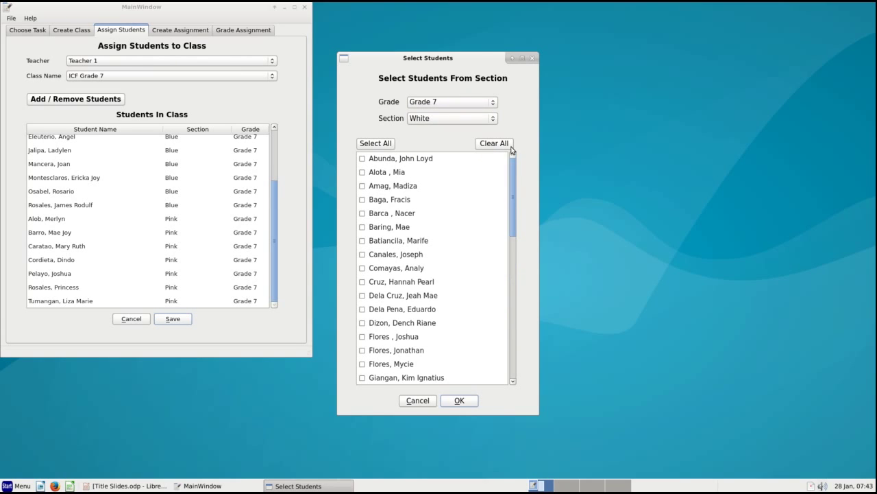
pyautogui.click(386, 161)
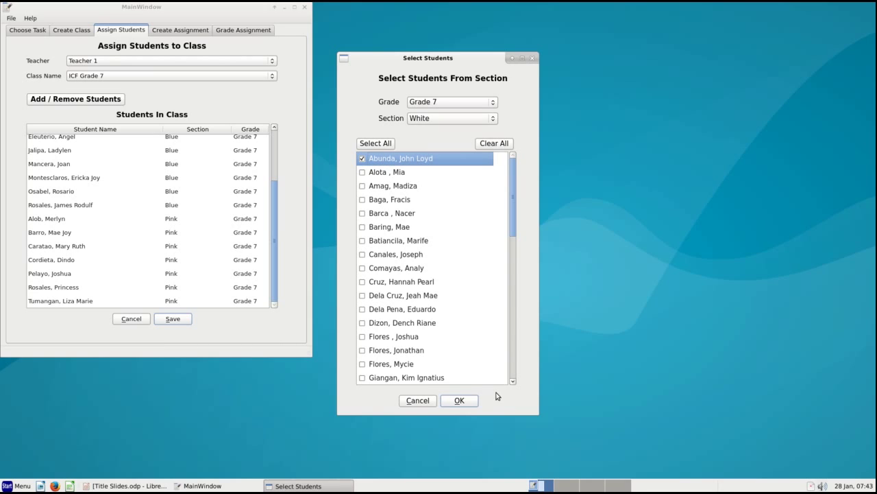
pyautogui.click(465, 401)
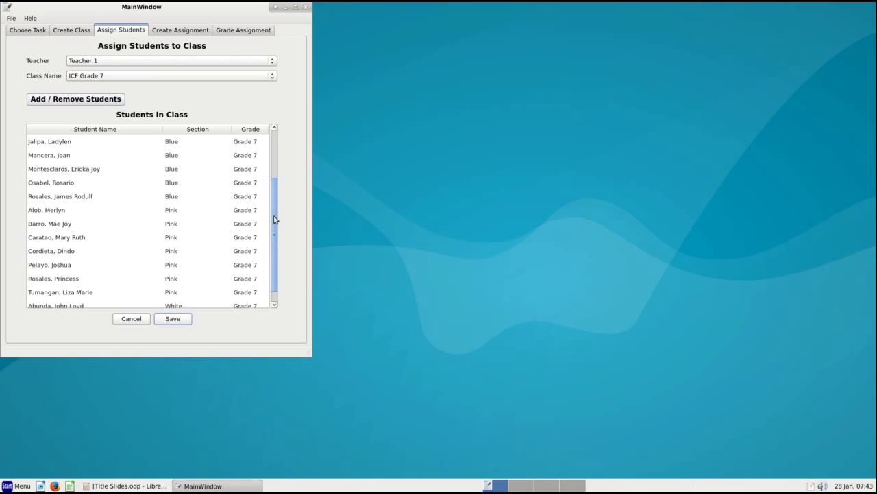
pyautogui.moveTo(274, 219); pyautogui.dragTo(273, 227)
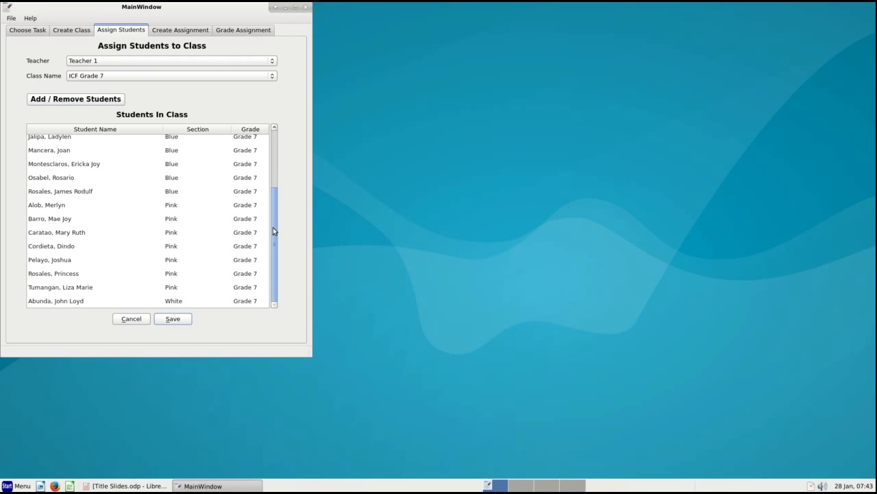
pyautogui.click(175, 322)
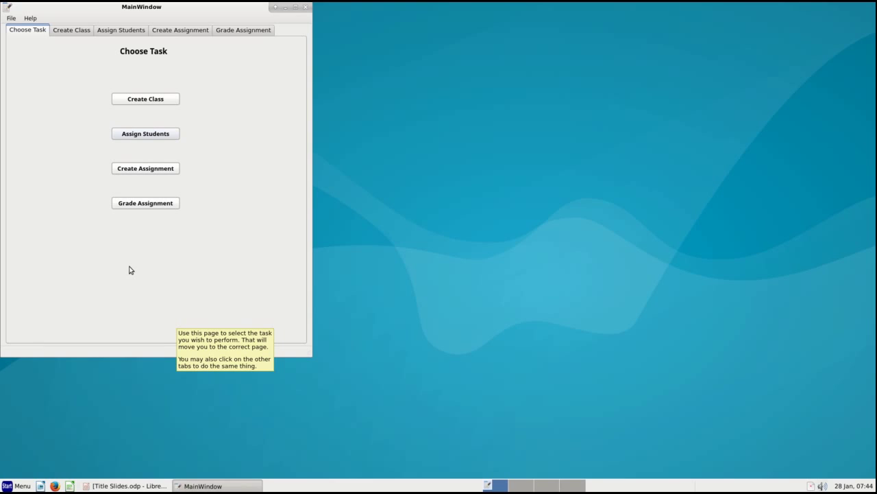
# - Reopen the student selection for ICF Grade 7 and list the students of Grade 7, section Pink
pyautogui.click(157, 139)
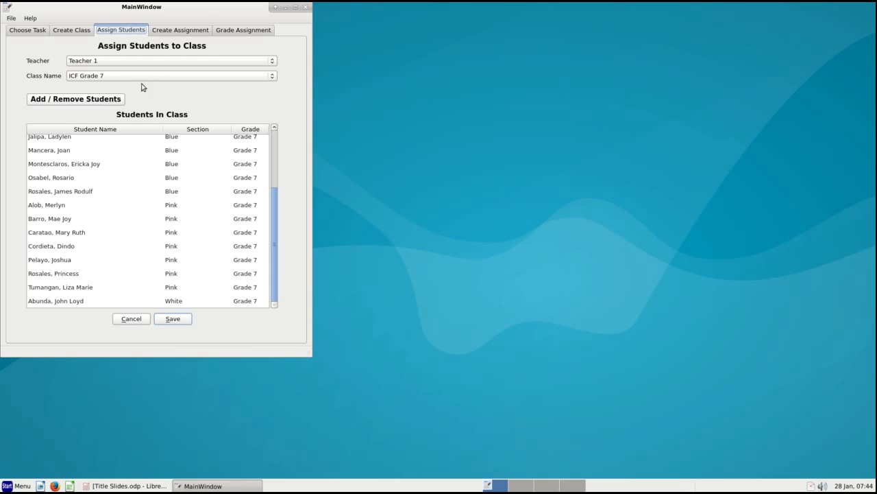
pyautogui.click(86, 101)
pyautogui.click(421, 103)
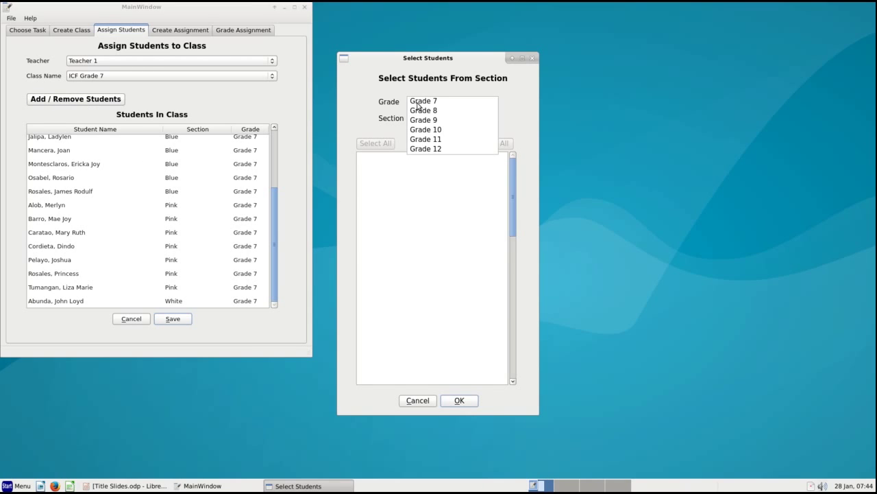
pyautogui.click(421, 103)
pyautogui.click(421, 119)
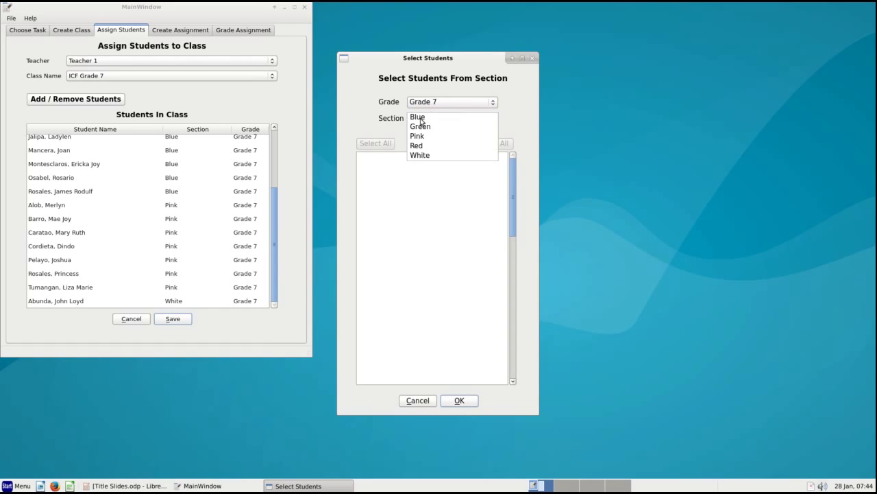
pyautogui.click(417, 136)
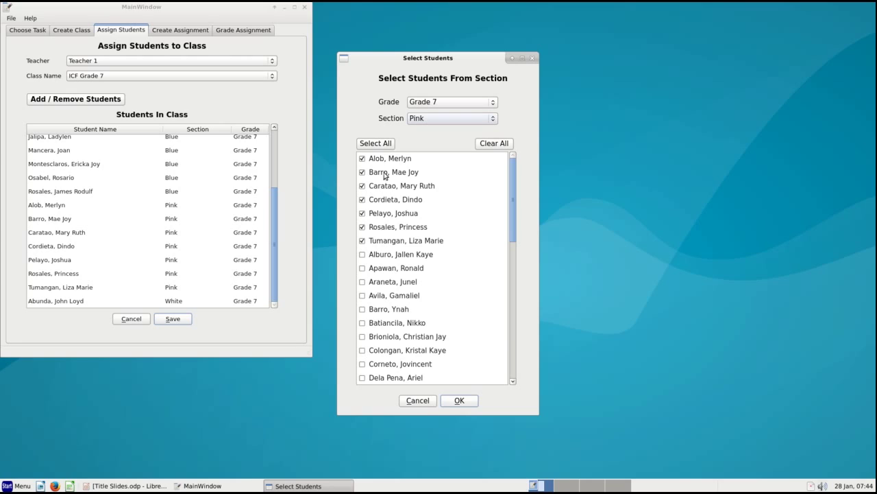
# - Unmark the last marked student in the Grade 7 Pink list, accept the selection and save ICF Grade 7
pyautogui.click(384, 244)
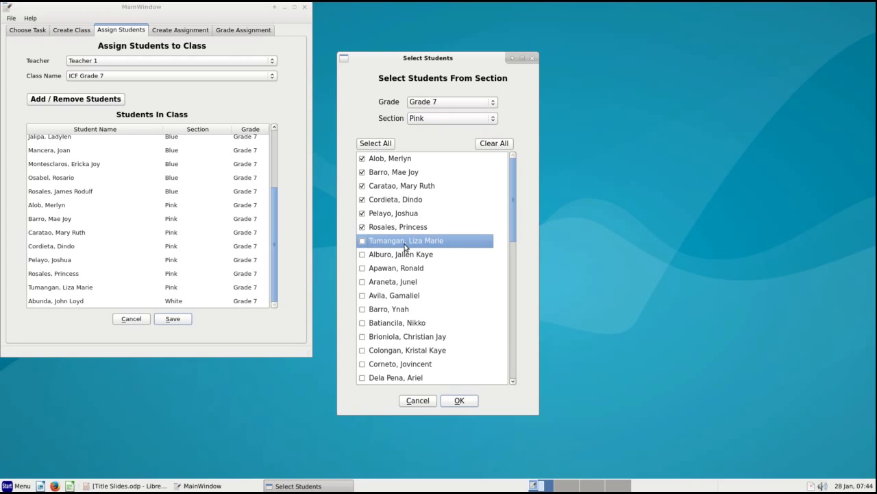
pyautogui.click(459, 401)
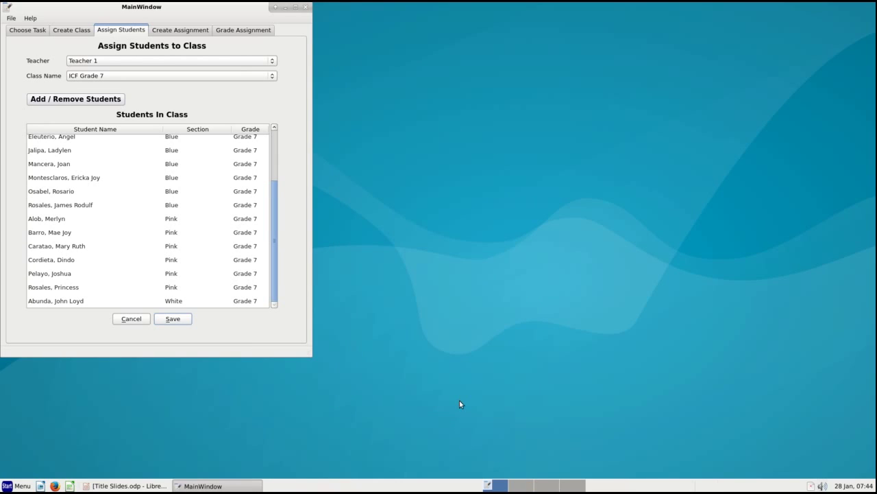
pyautogui.click(178, 321)
pyautogui.moveTo(180, 317)
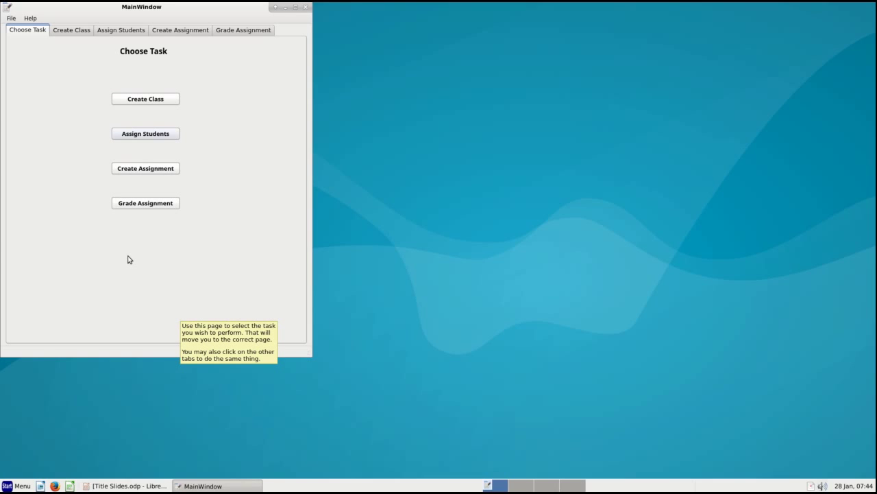
# - Reopen the student selection for ICF Grade 7, choose Grade 7, and cancel both the selection and the class assignment
pyautogui.click(146, 135)
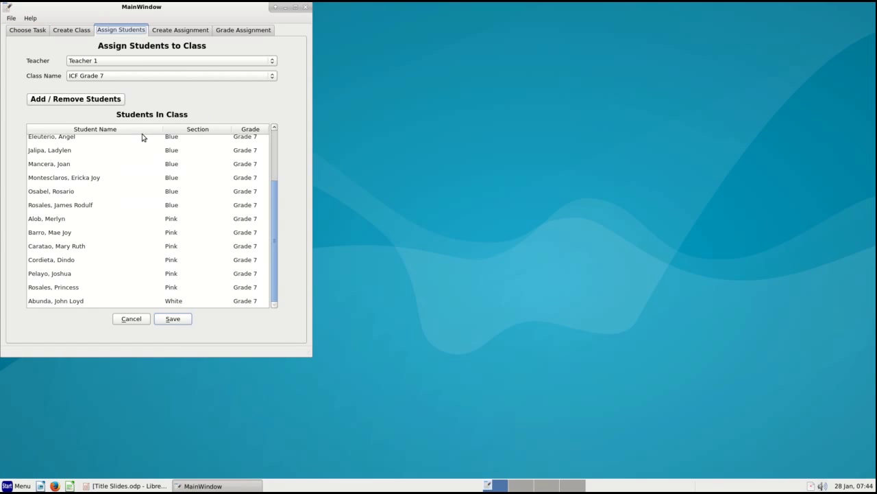
pyautogui.click(80, 103)
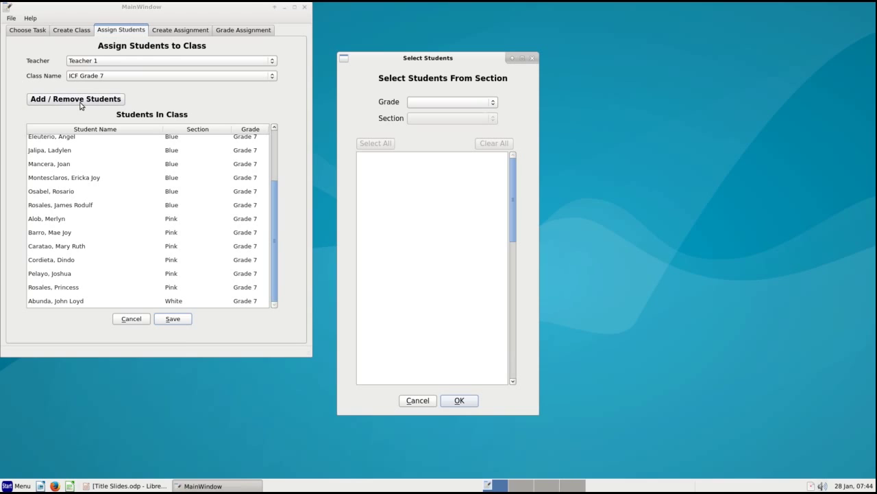
pyautogui.click(422, 105)
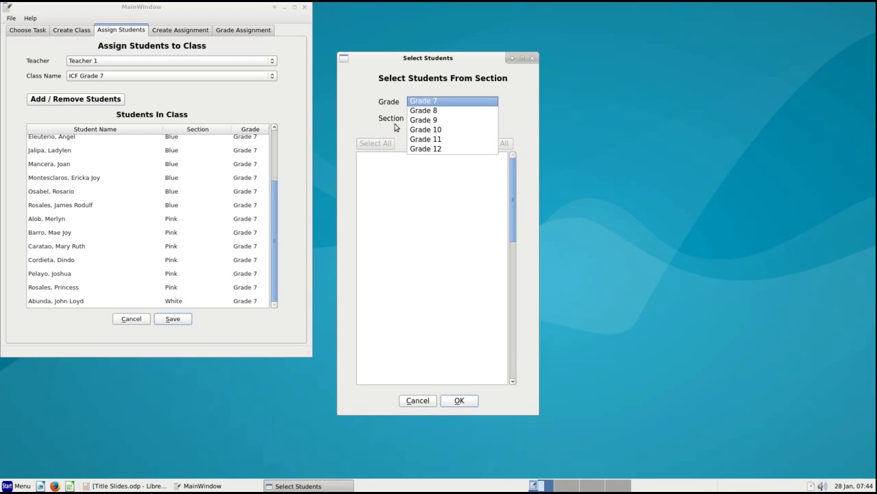
pyautogui.click(438, 103)
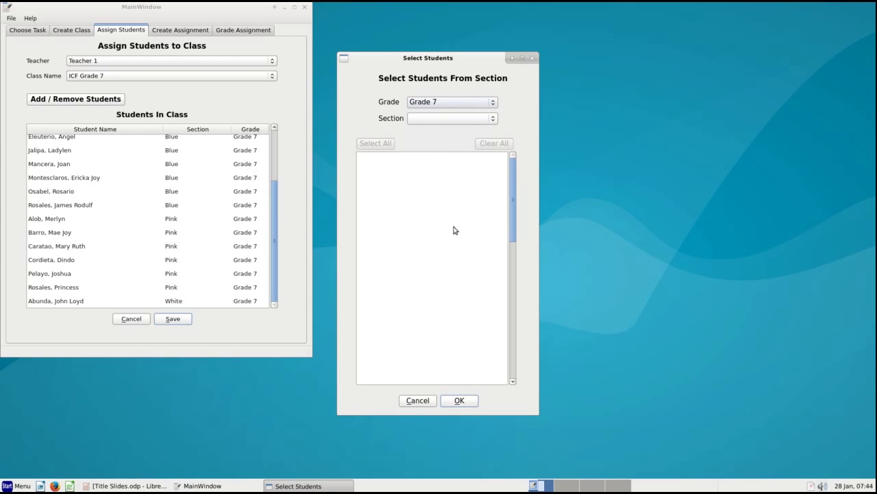
pyautogui.click(418, 401)
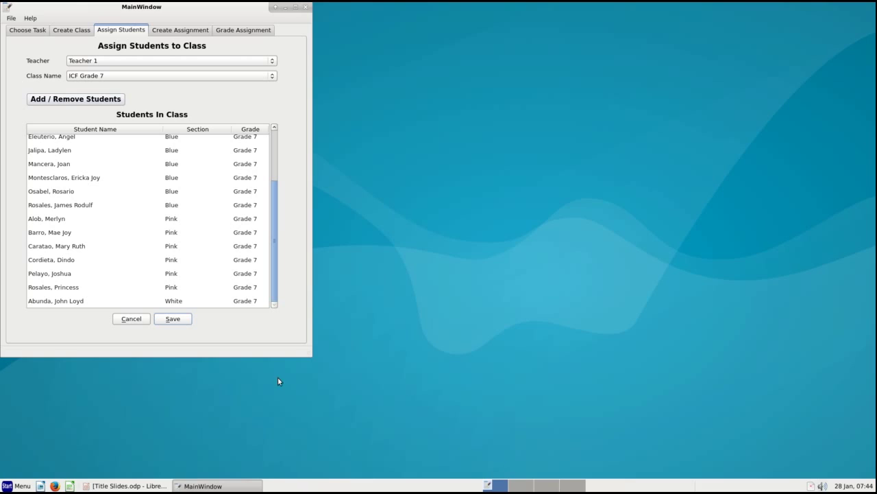
pyautogui.click(131, 318)
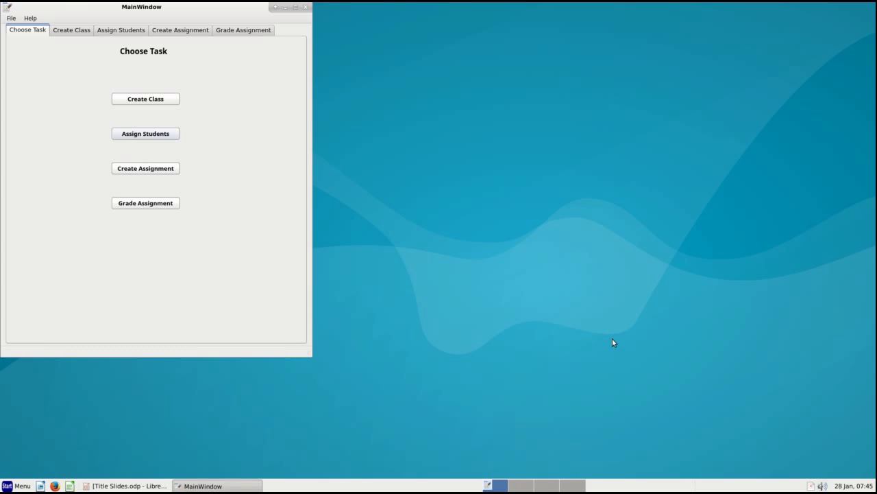
pyautogui.rightClick(811, 486)
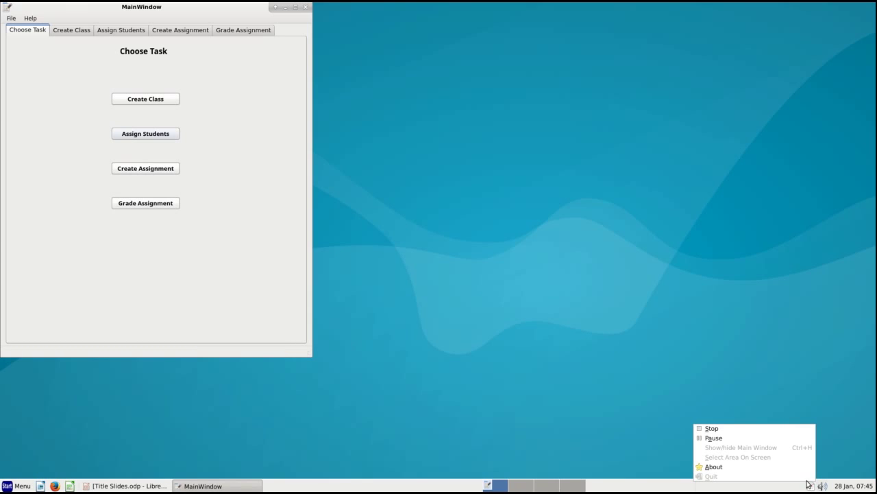